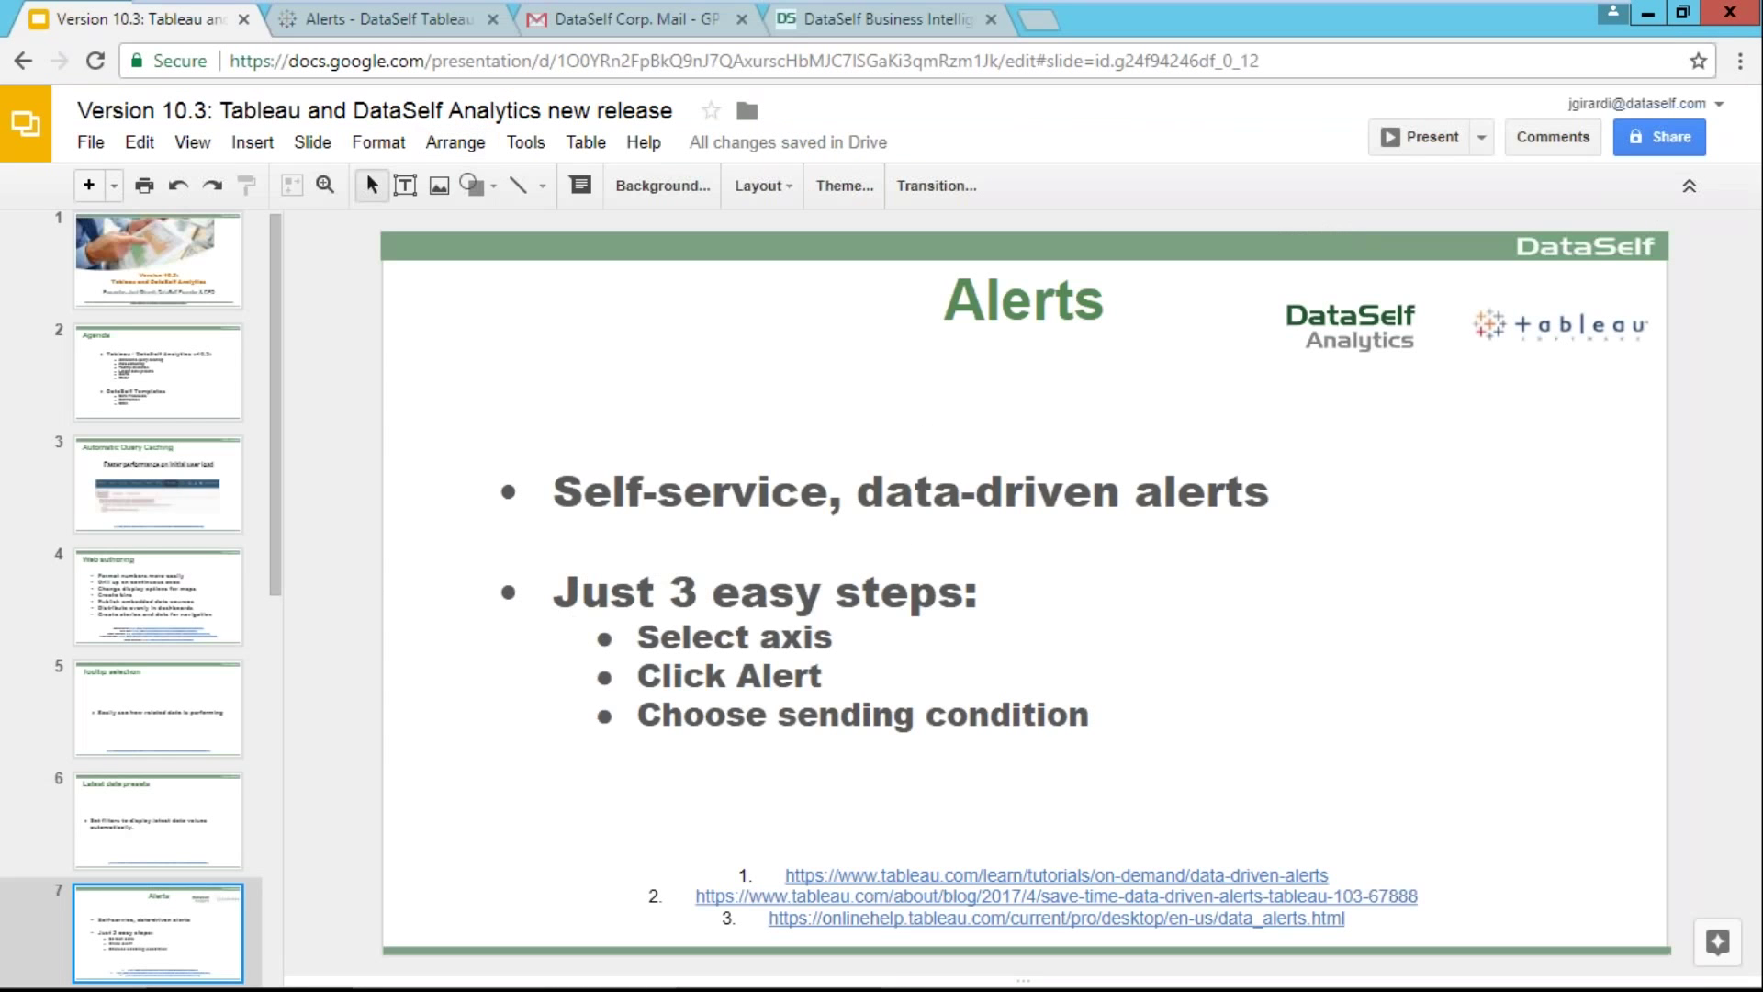
Switch to the 'Alerts - DataSelf Tableau' tab showing the Revenues and %GP by Period chart
{"action": "left_click", "coordinate": [405, 25]}
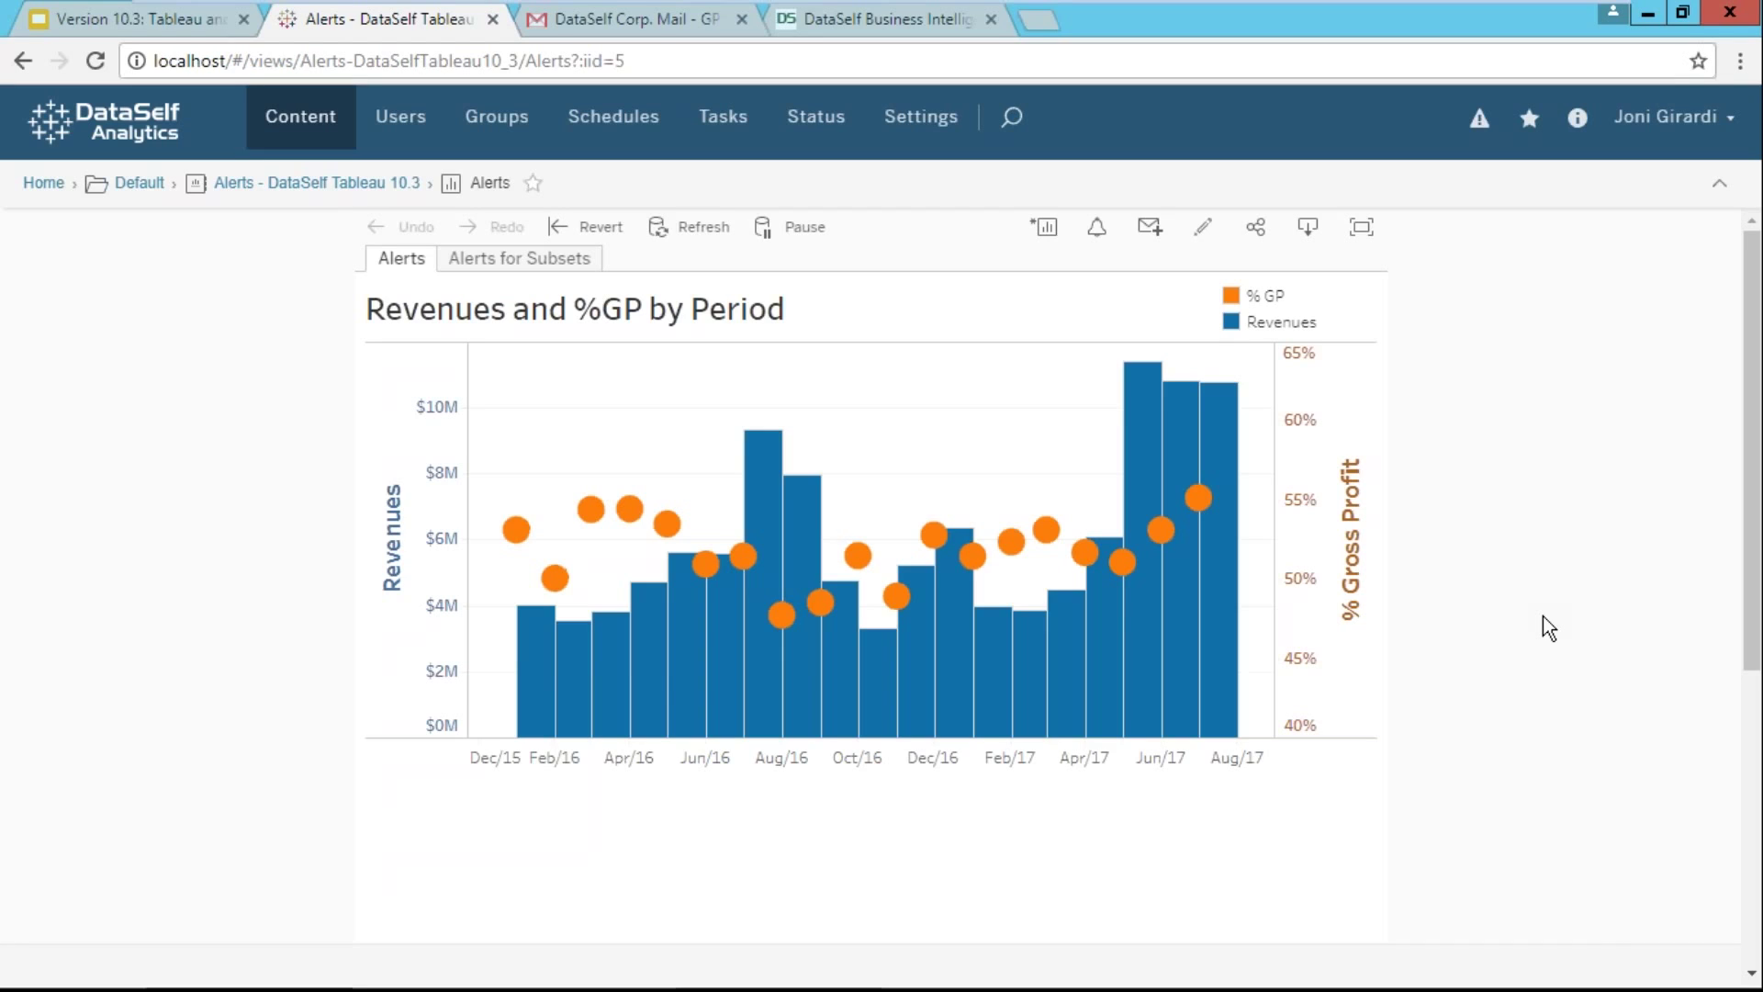
Start an alert on the % Gross Profit axis for values above or equal to 0.54
{"action": "left_click", "coordinate": [1343, 559]}
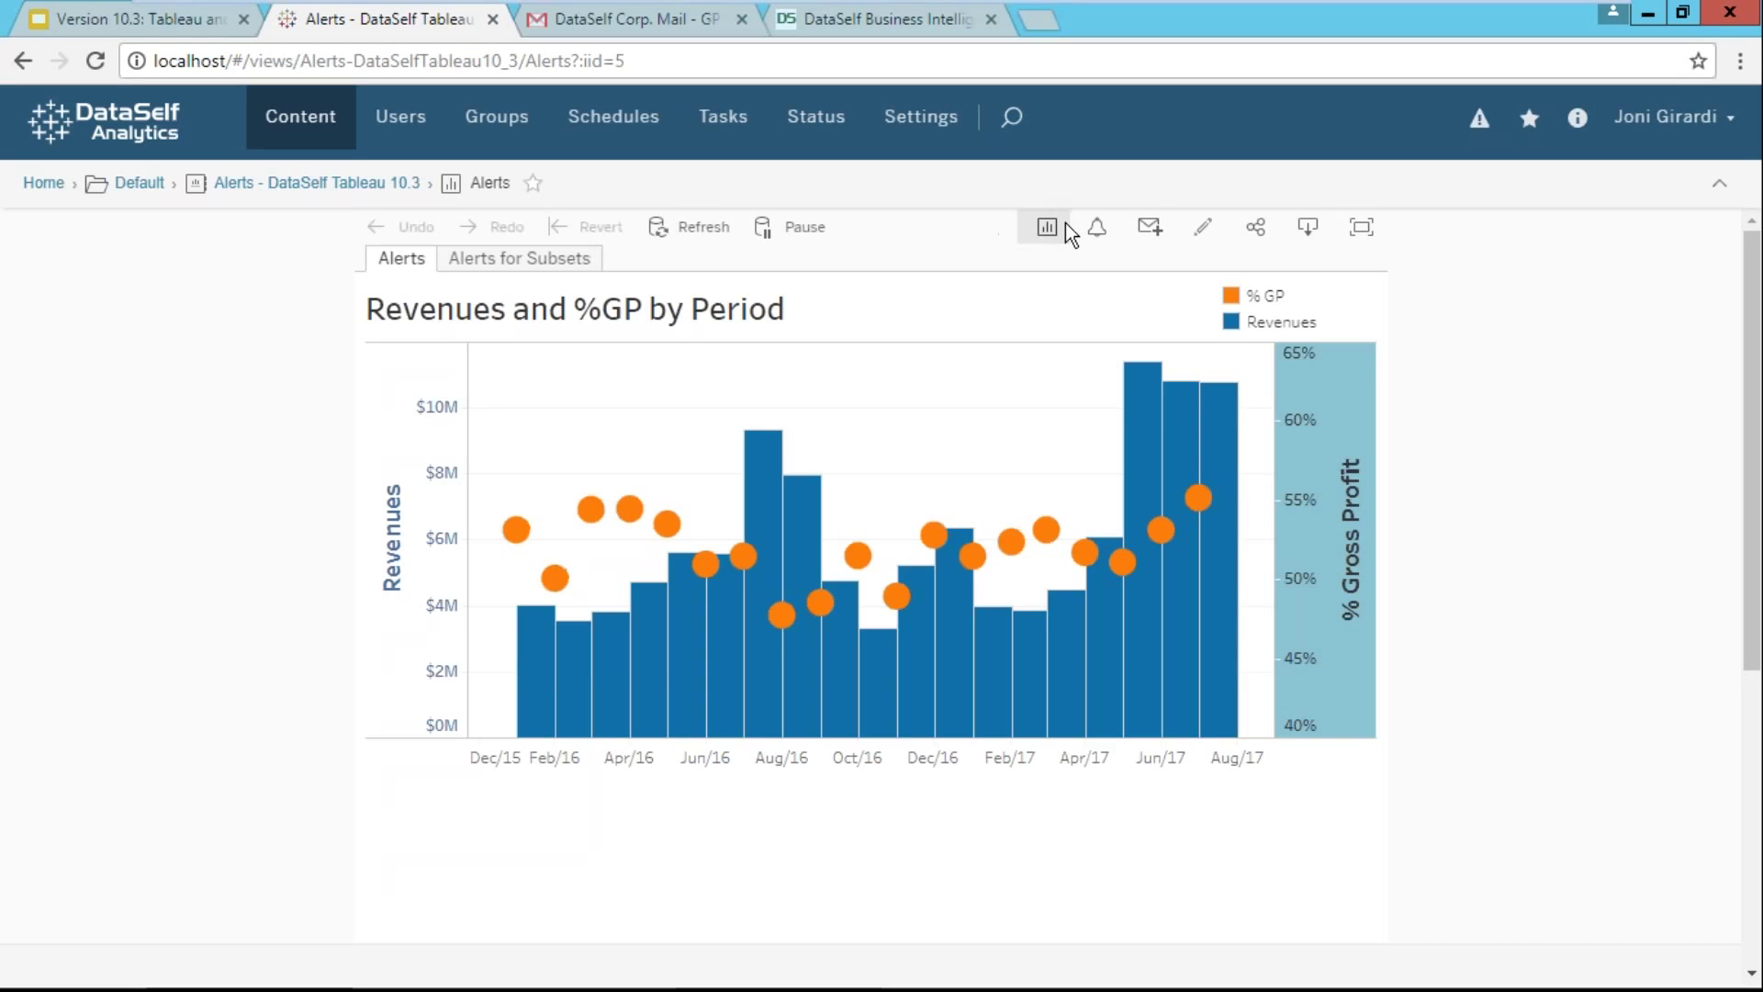
{"action": "left_click", "coordinate": [1098, 230]}
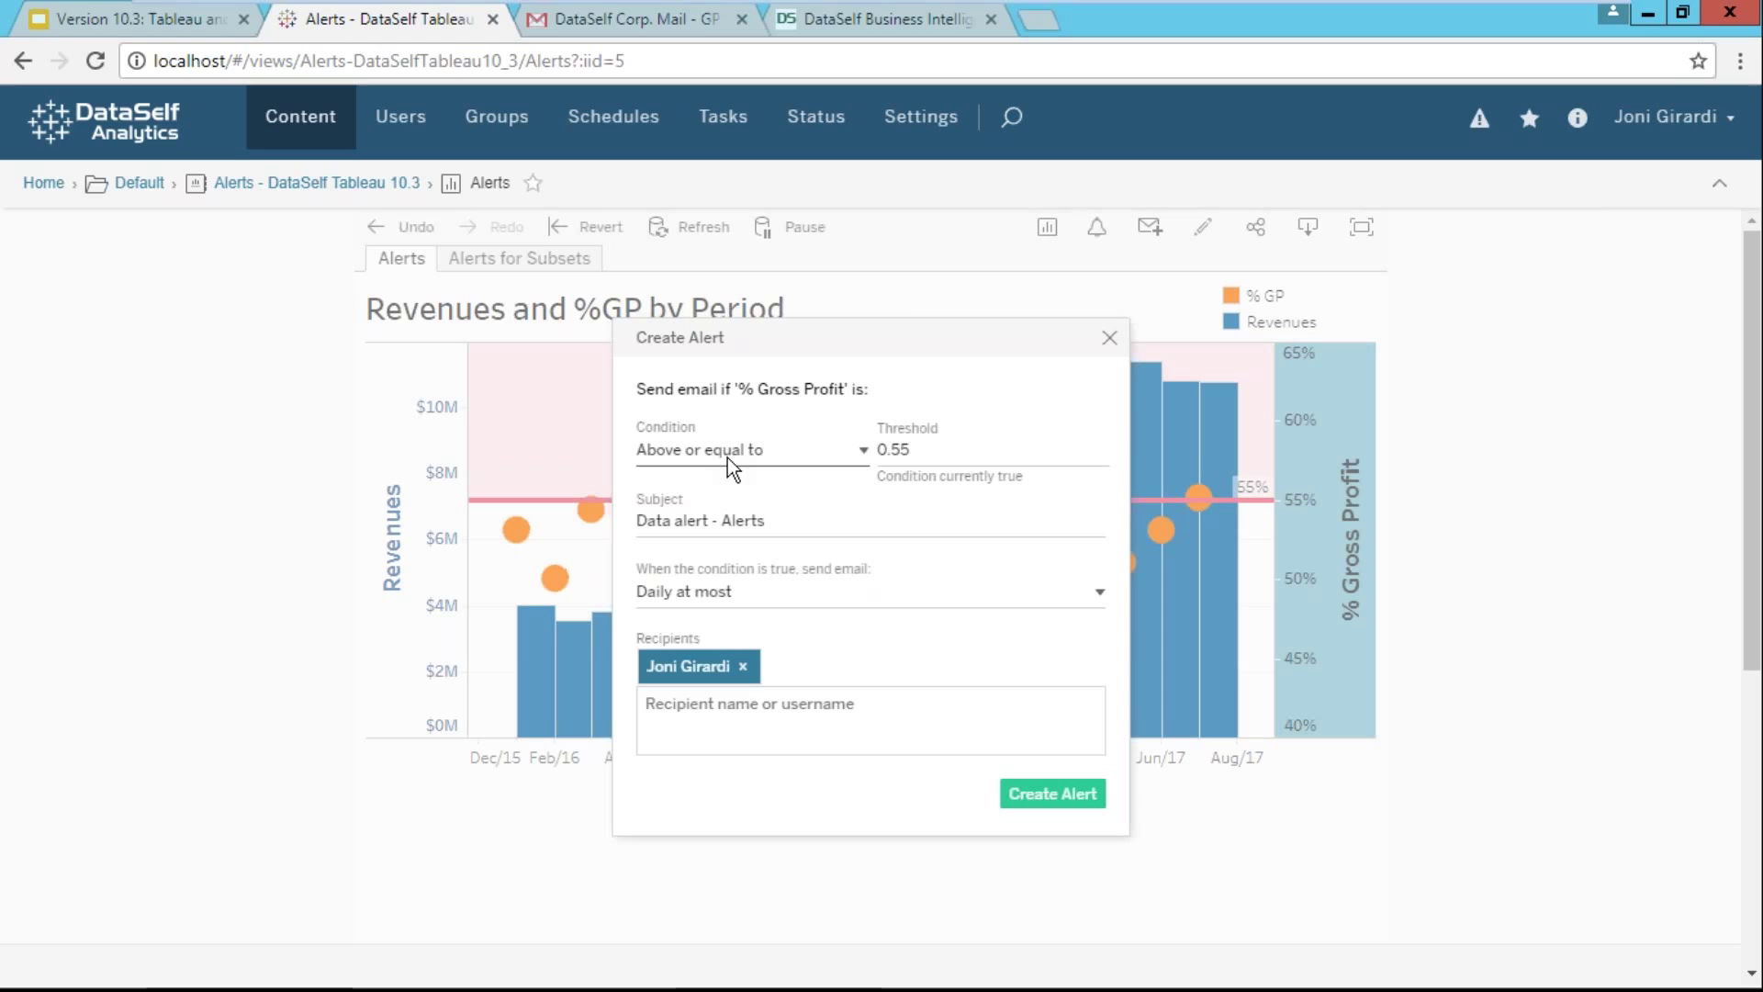
{"action": "left_click", "coordinate": [861, 453]}
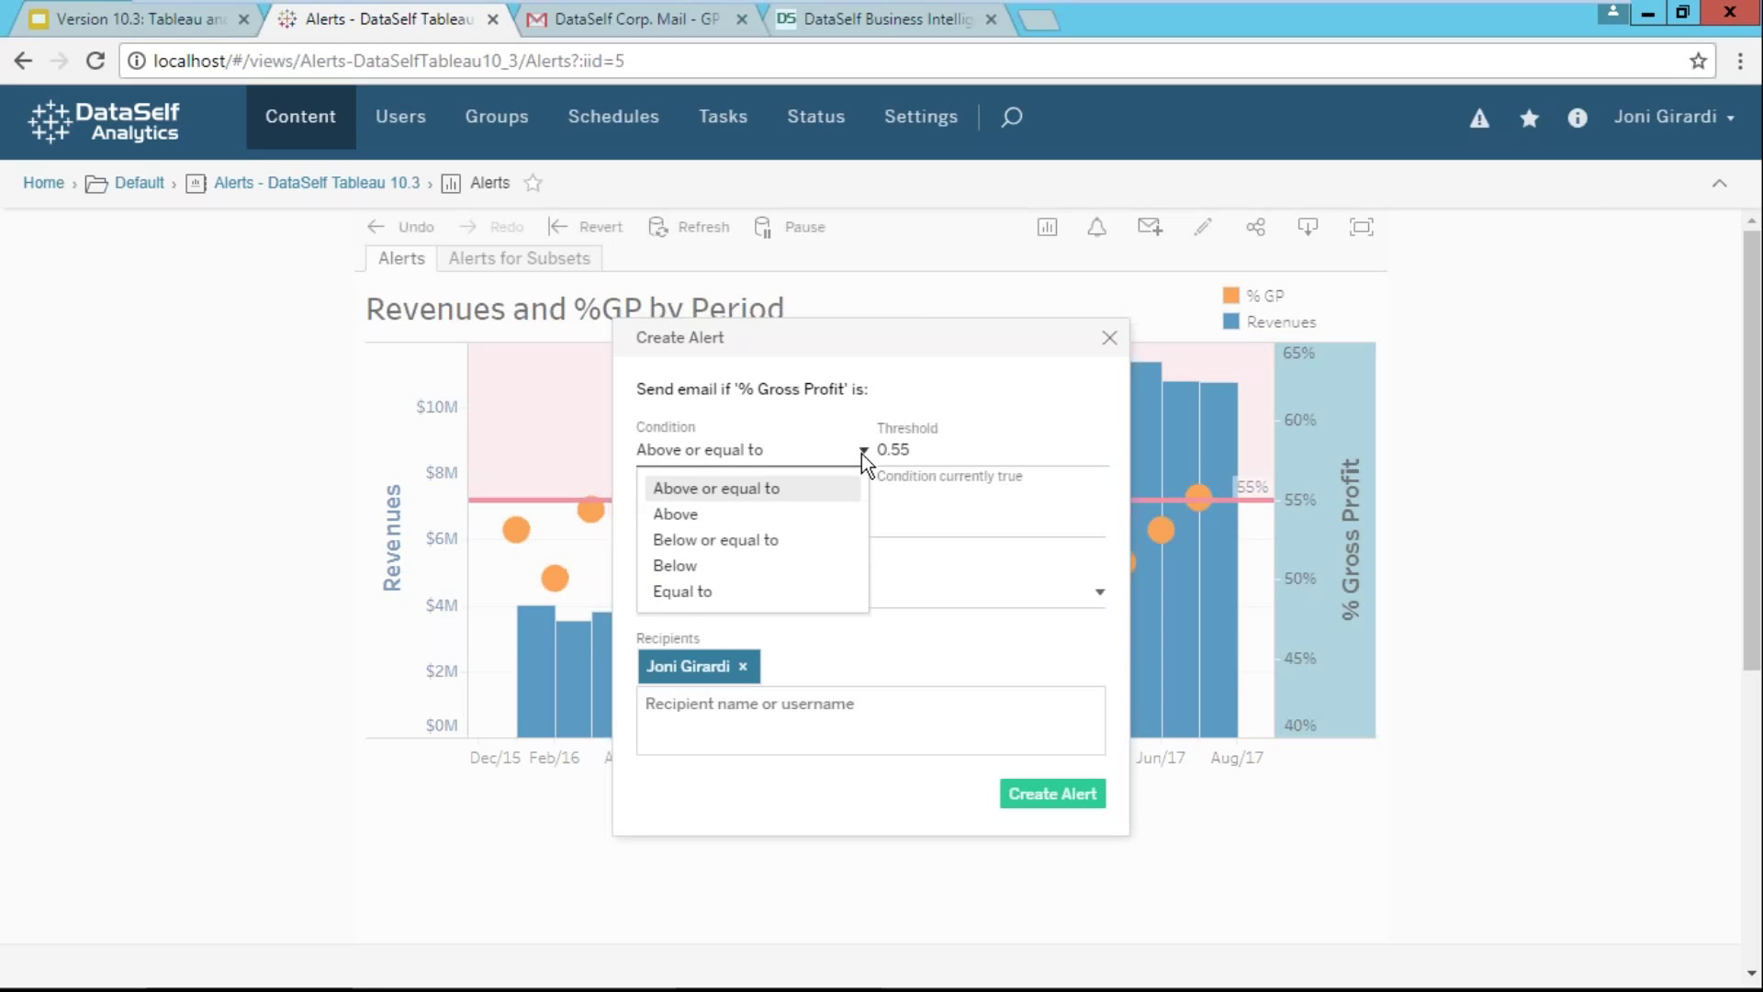
{"action": "left_click", "coordinate": [758, 488]}
{"action": "left_click_drag", "start_coordinate": [913, 450], "coordinate": [870, 462]}
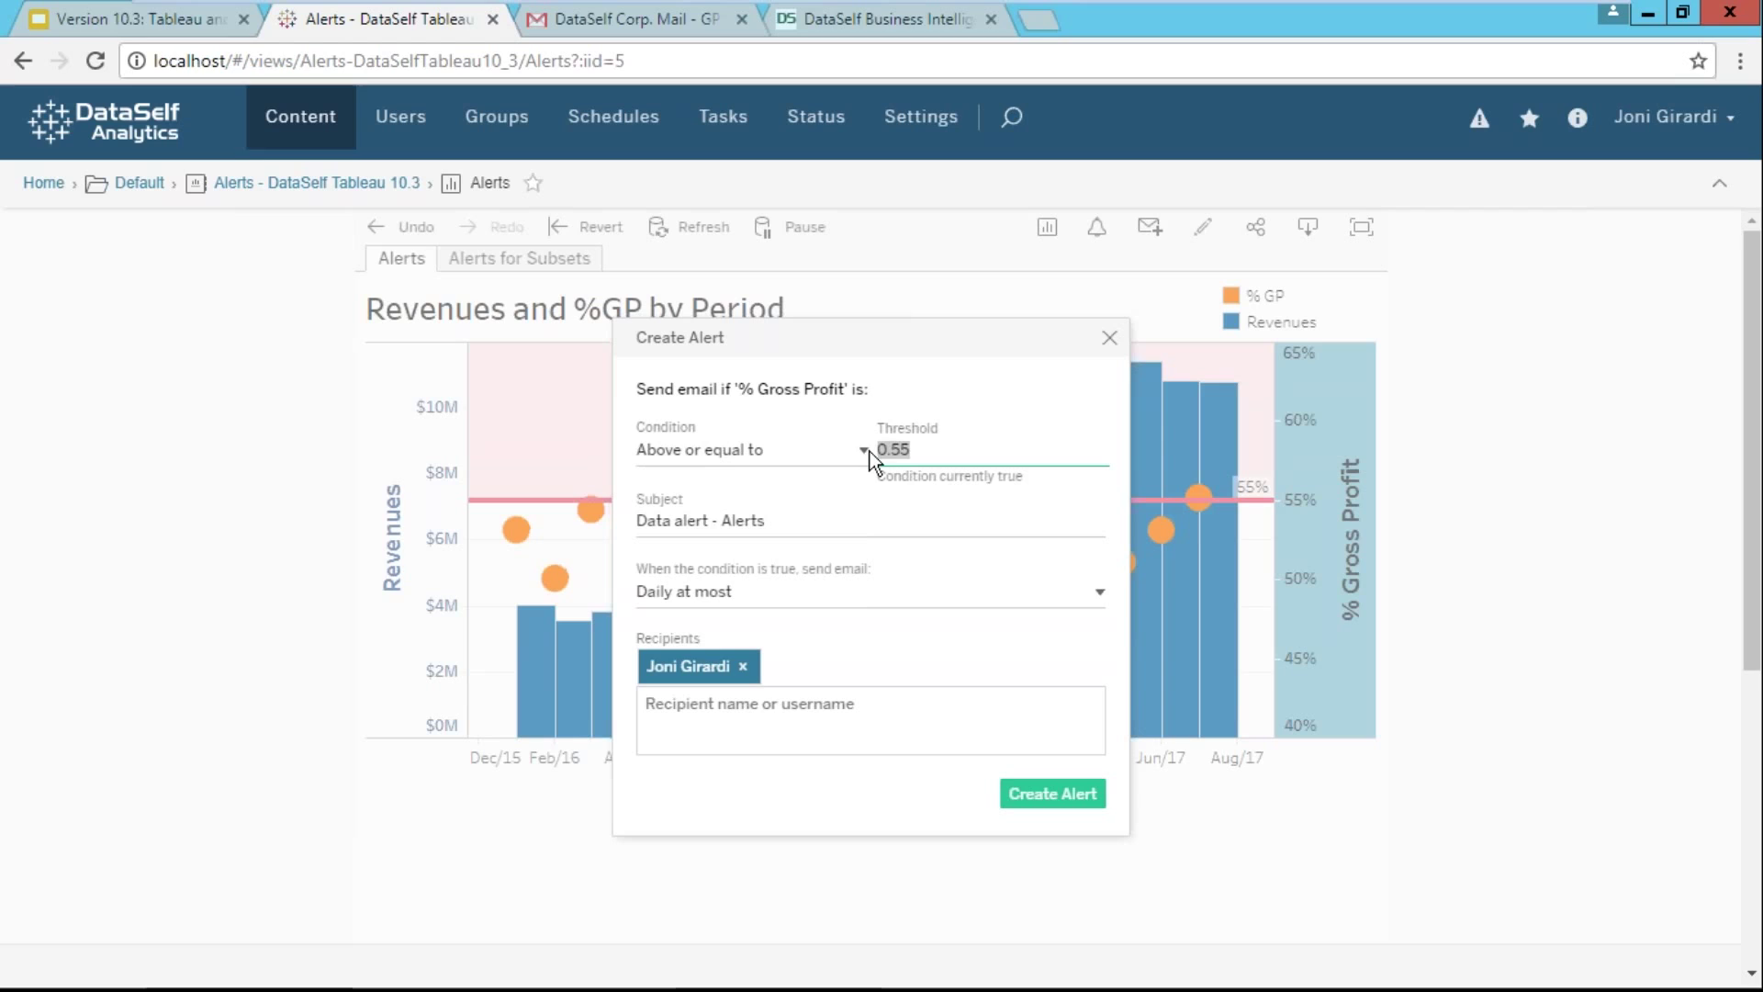
{"action": "type", "text": "0.54"}
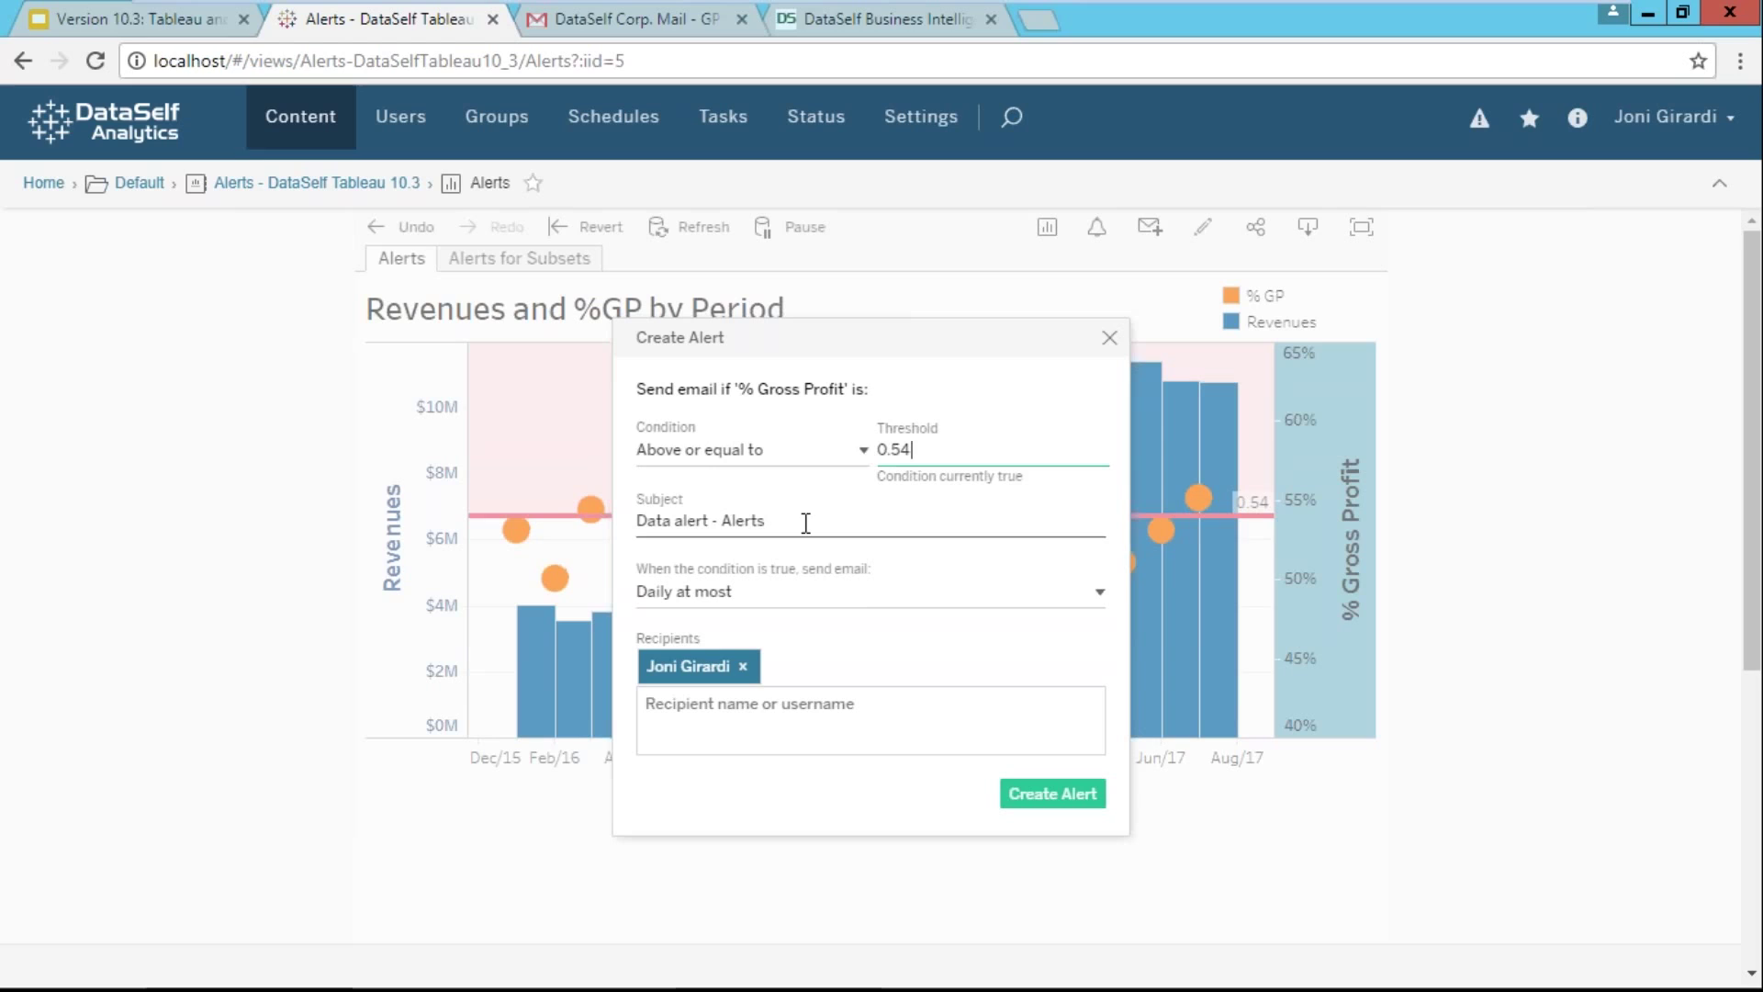
Set the subject to 'GP%', email only once, add a second recipient, and create the alert
{"action": "left_click_drag", "start_coordinate": [805, 522], "coordinate": [606, 528]}
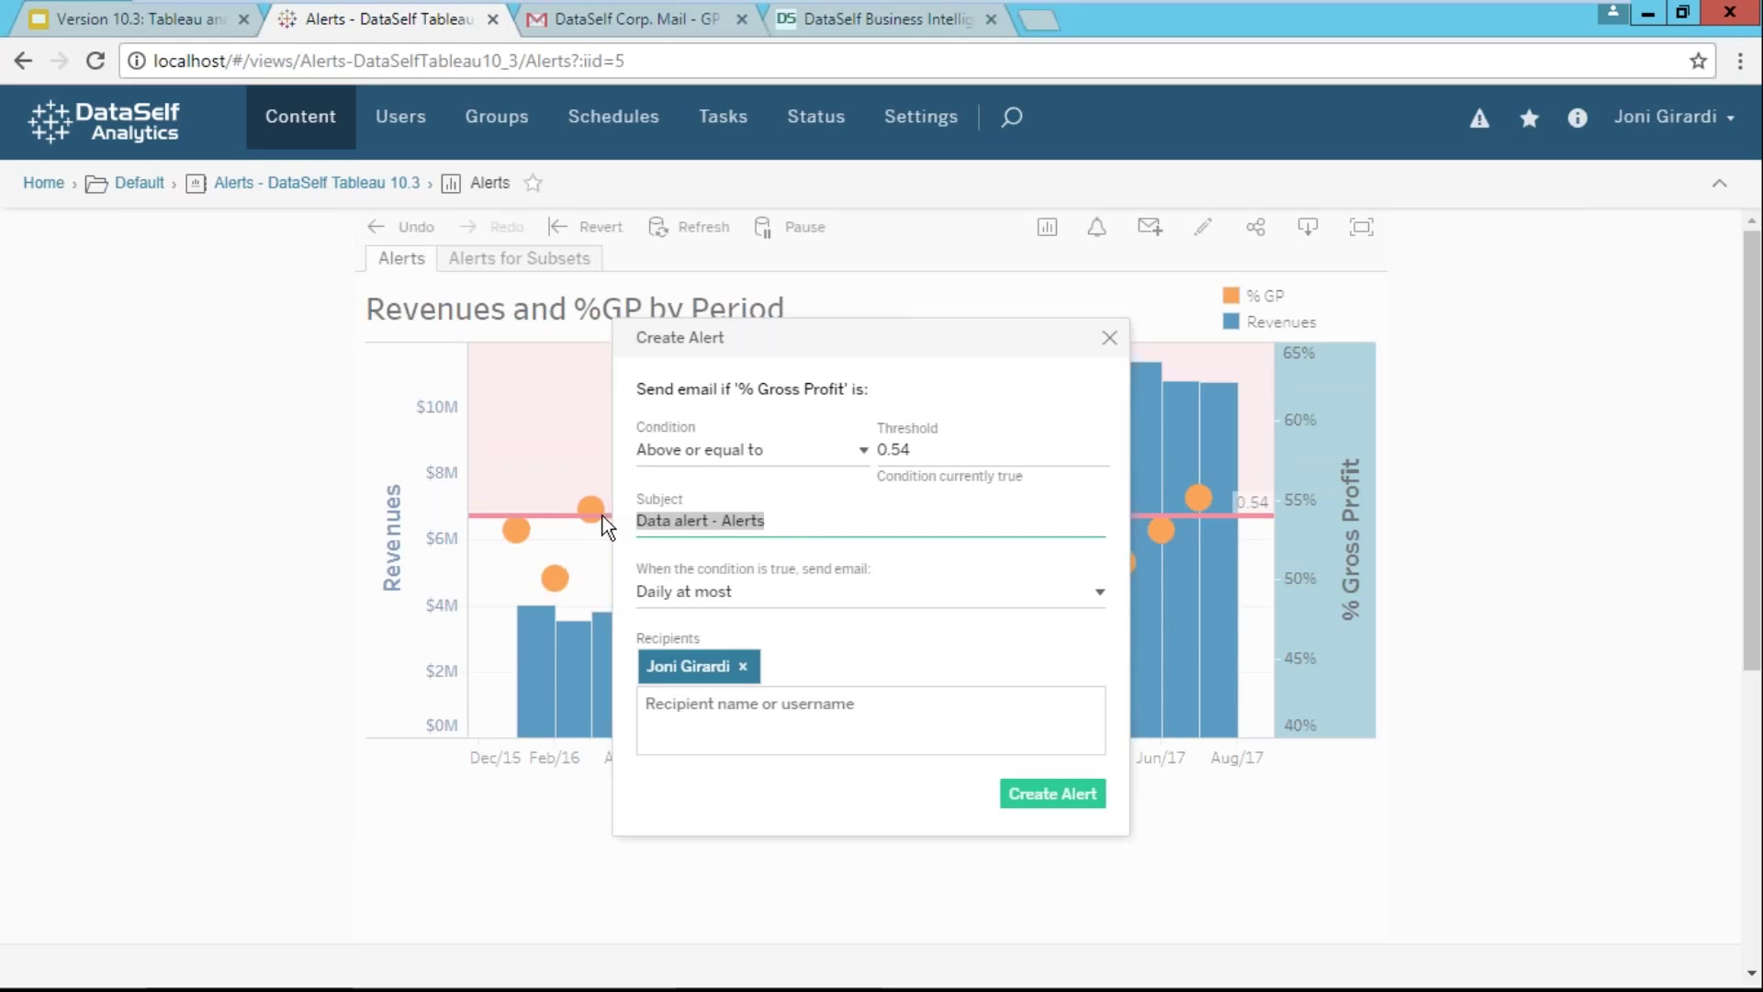
{"action": "type", "text": "GP%"}
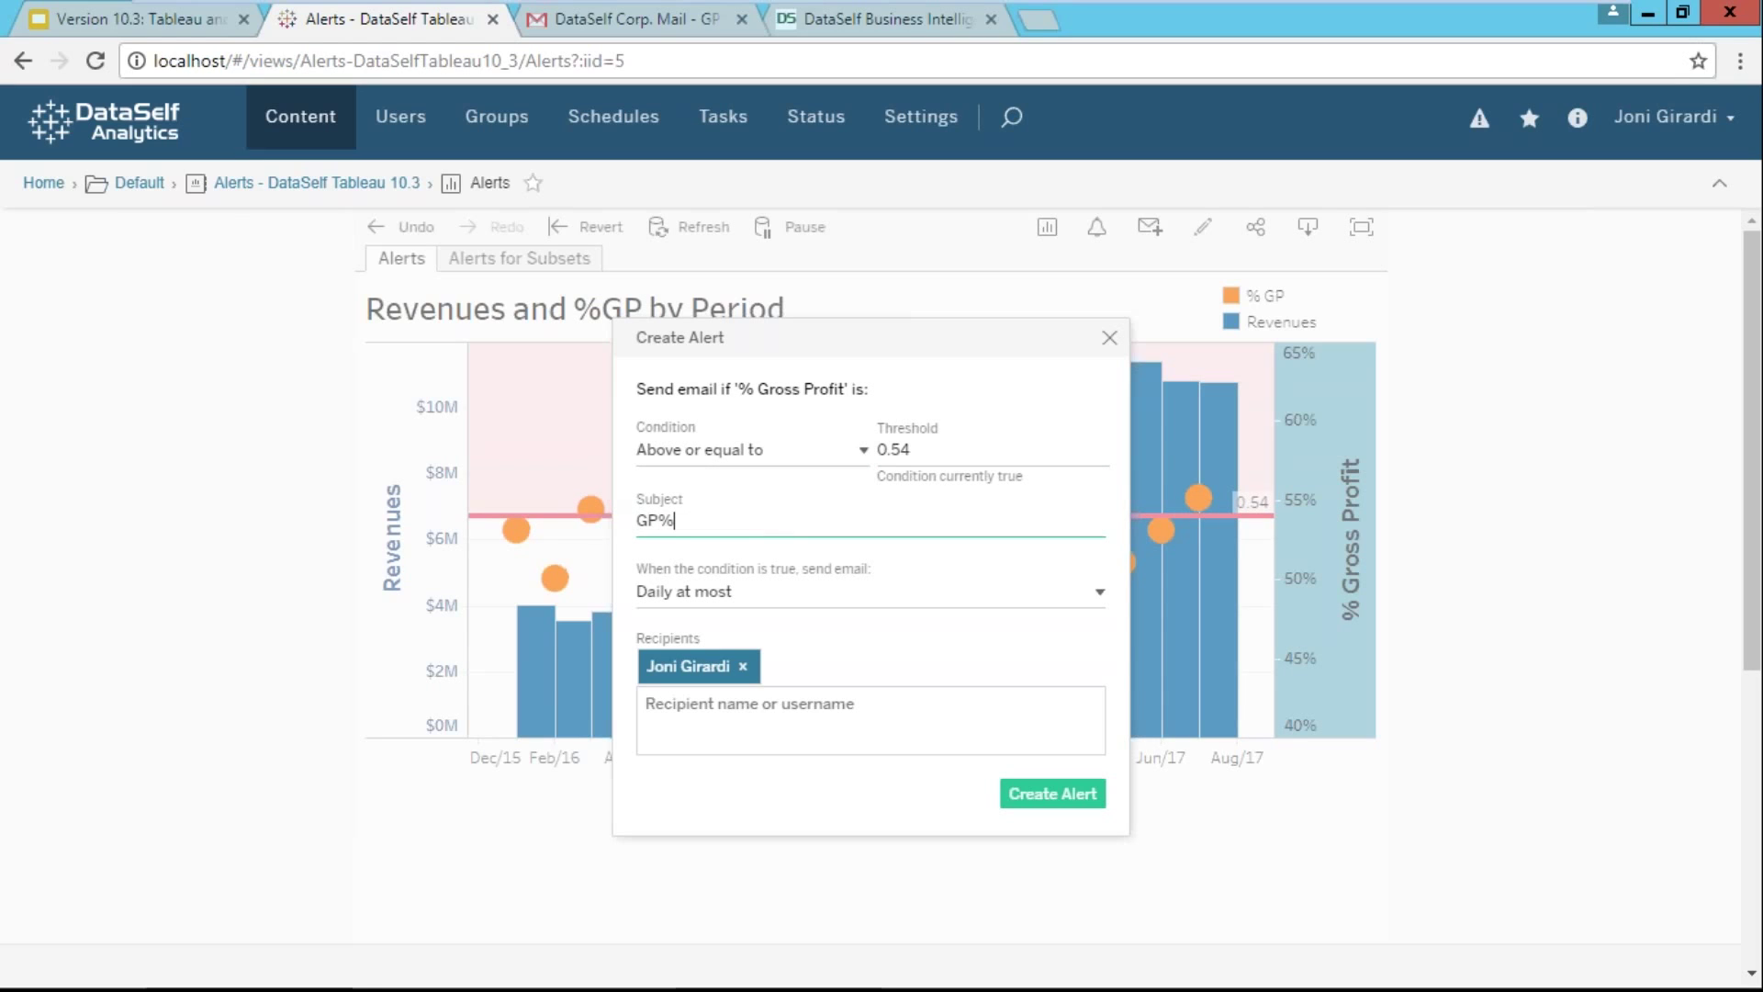
{"action": "left_click", "coordinate": [1100, 593]}
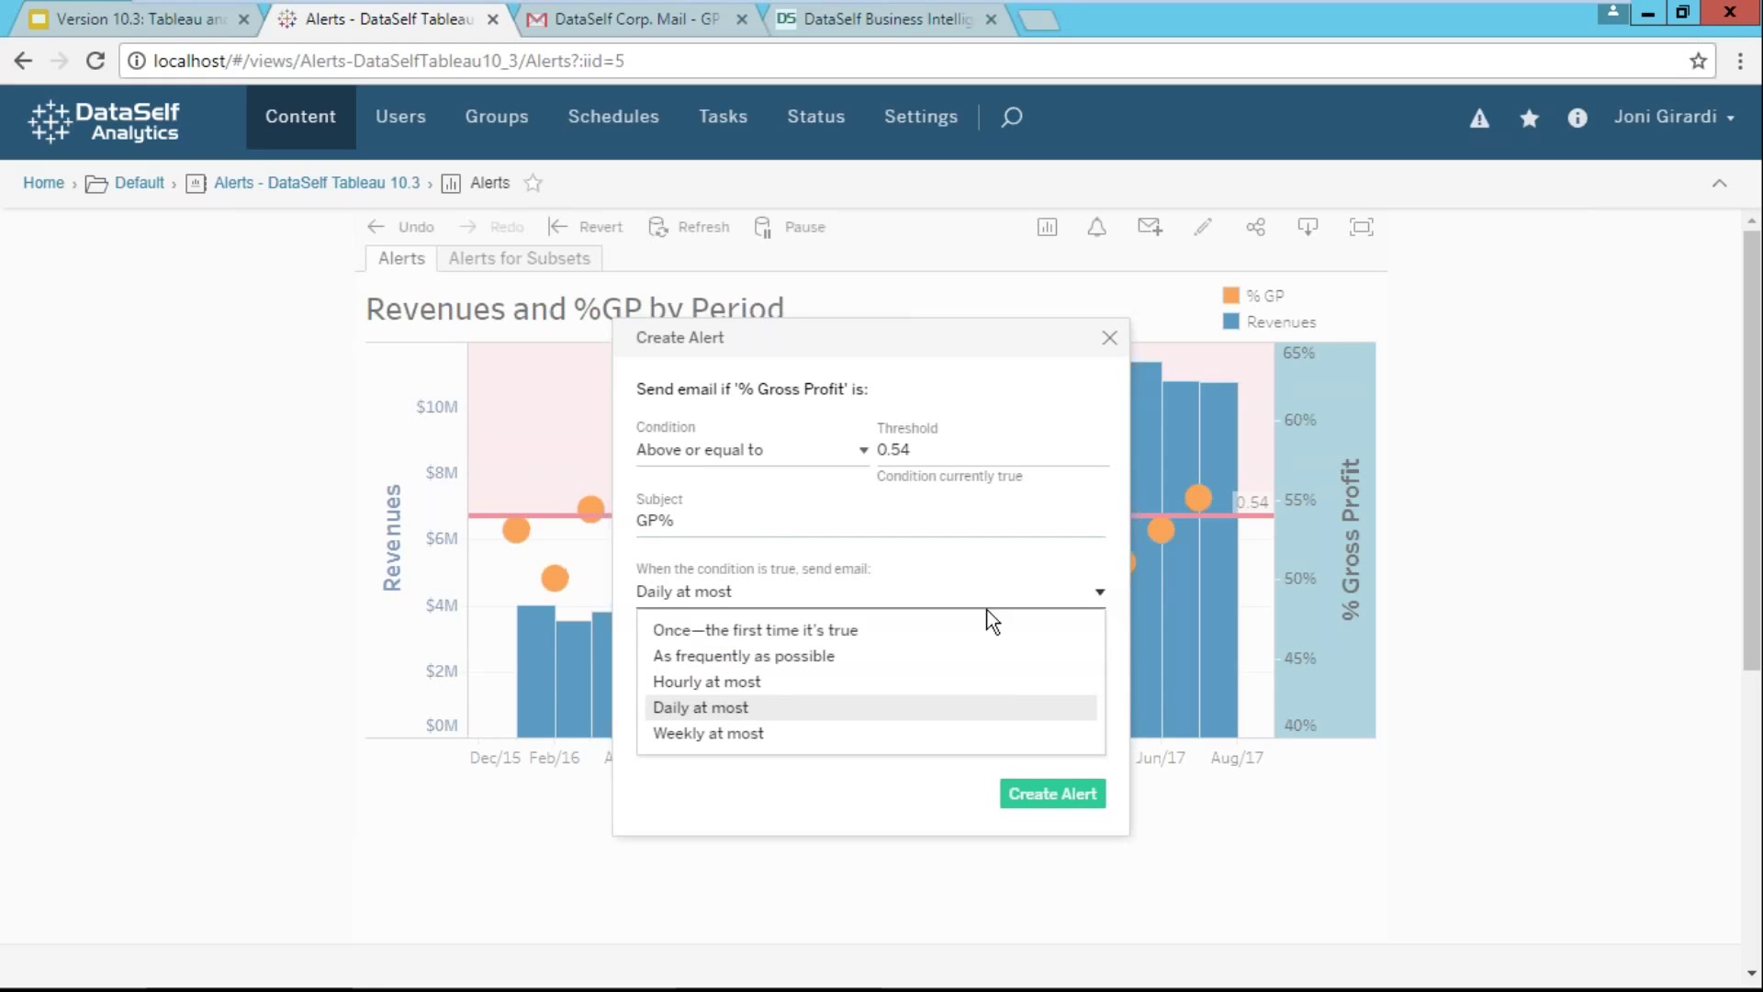
{"action": "left_click", "coordinate": [873, 629]}
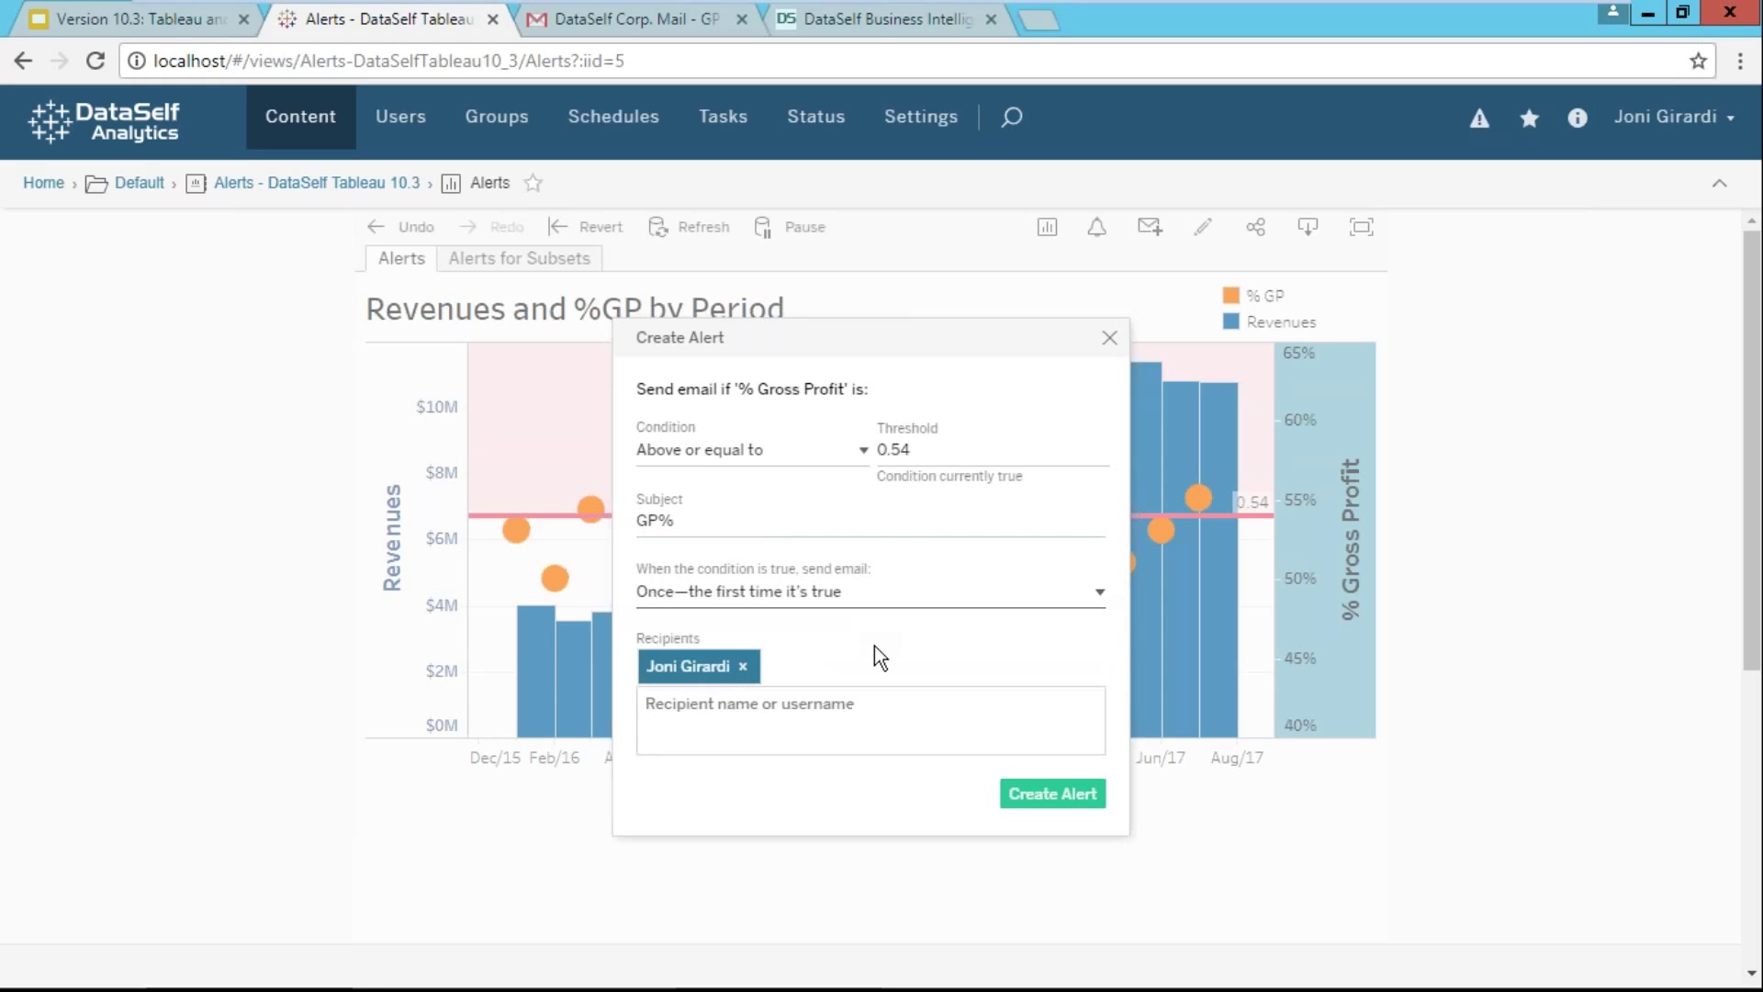
{"action": "left_click", "coordinate": [728, 718]}
{"action": "type", "text": "joe"}
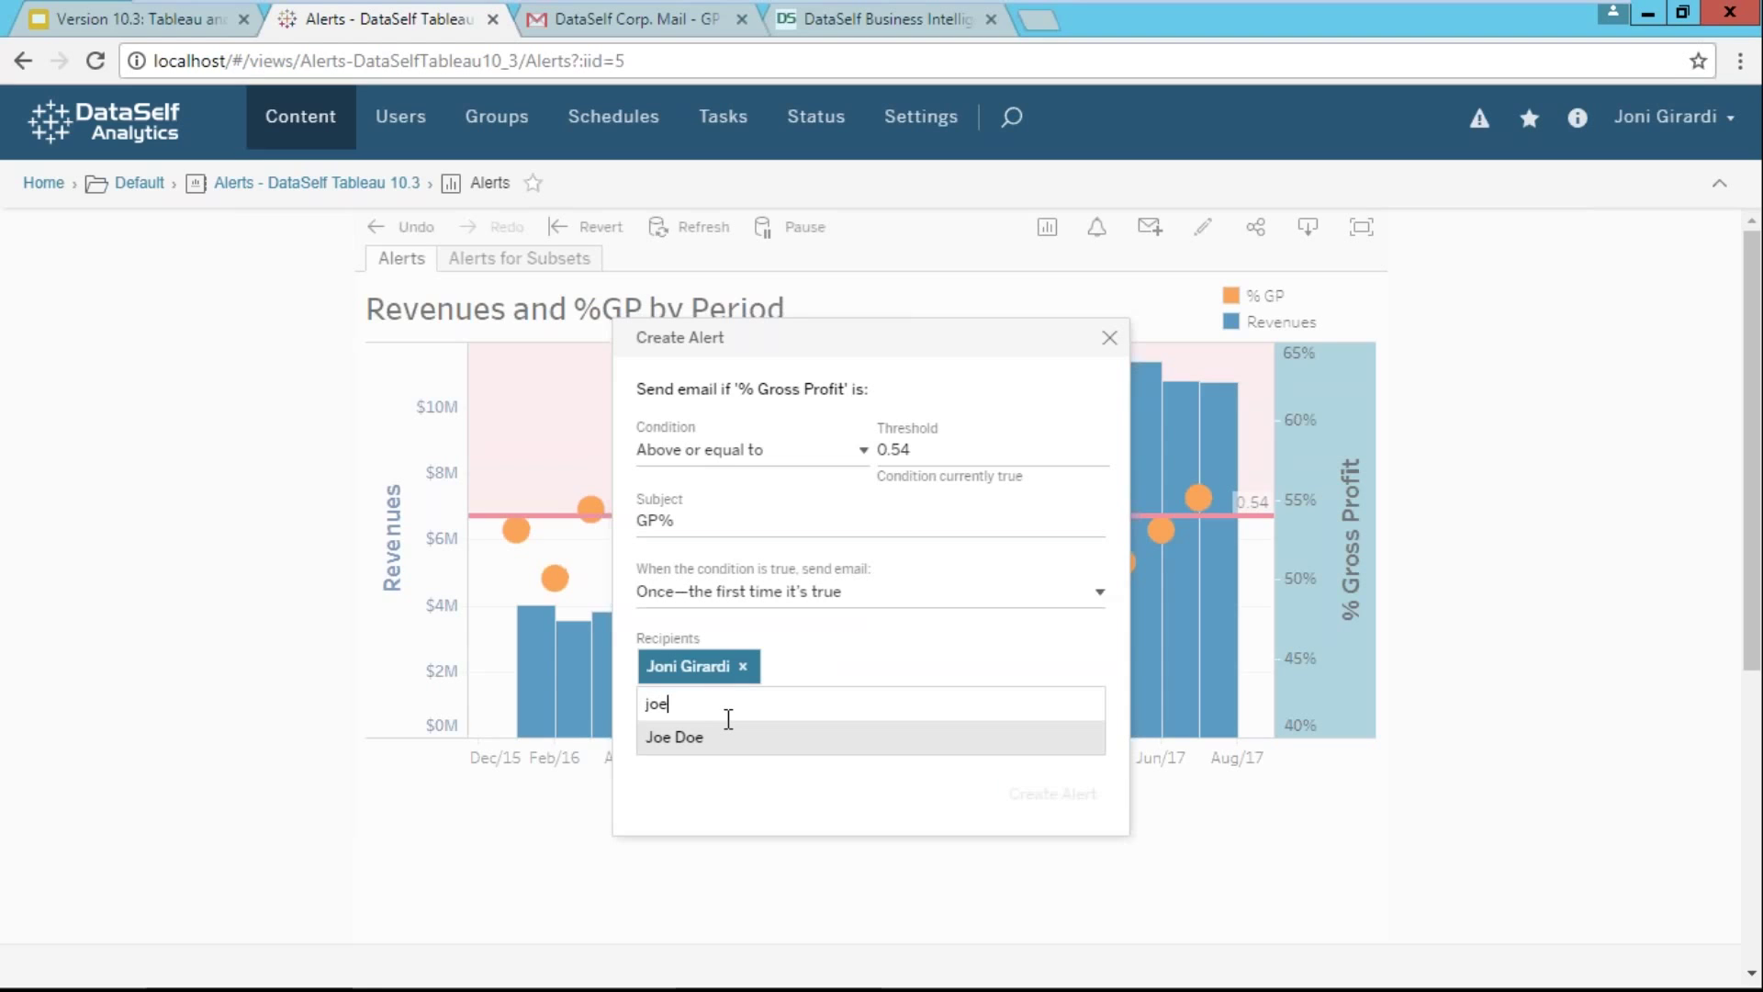
{"action": "key", "text": "Return"}
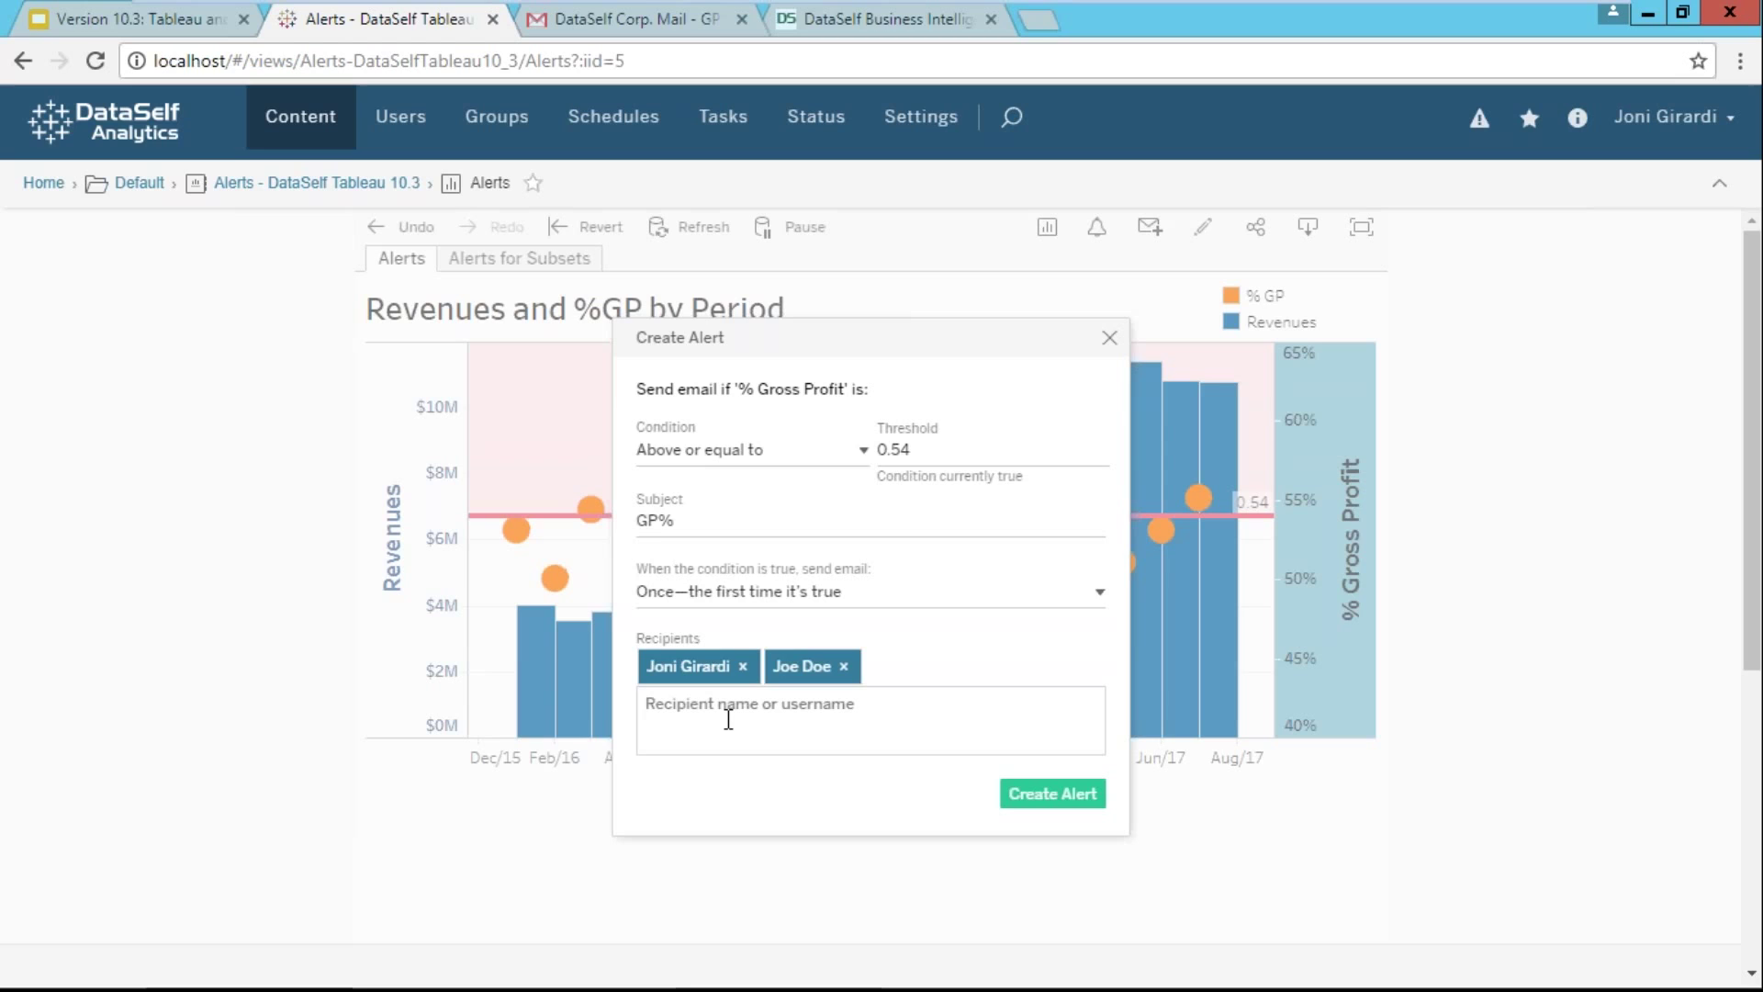
{"action": "left_click", "coordinate": [1079, 795]}
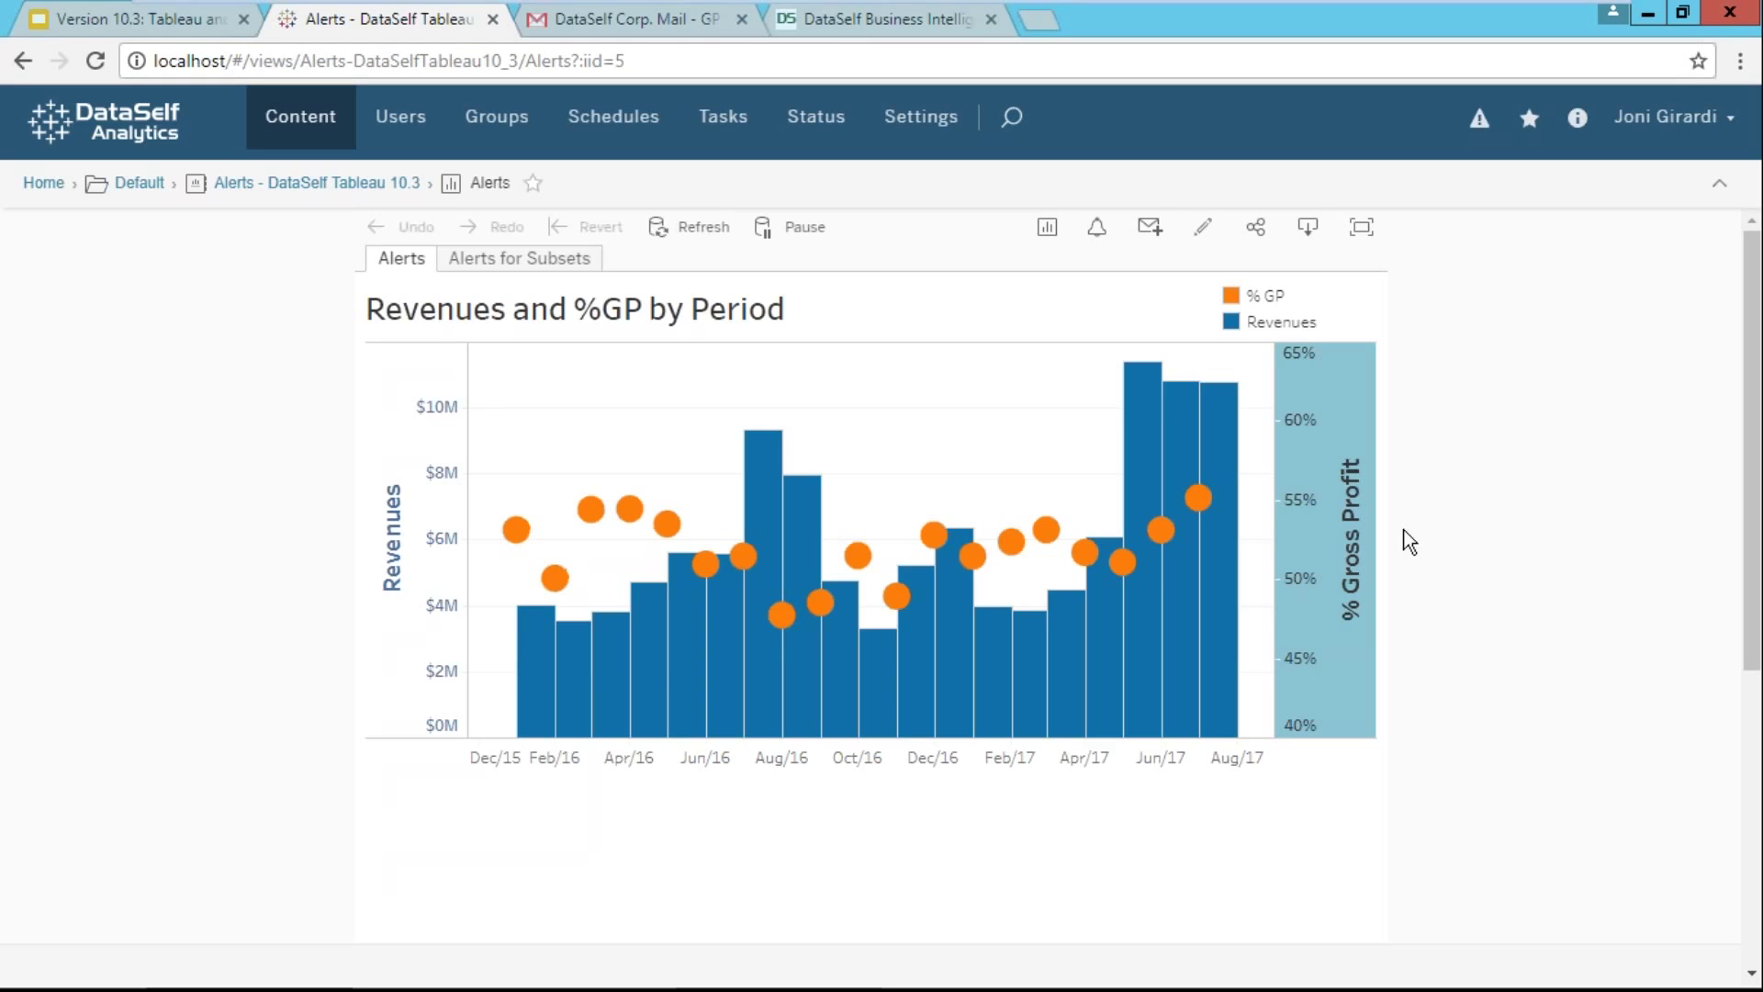
Switch to Gmail and open the 'GP %' data alert email with its 54% threshold line
{"action": "left_click", "coordinate": [634, 19]}
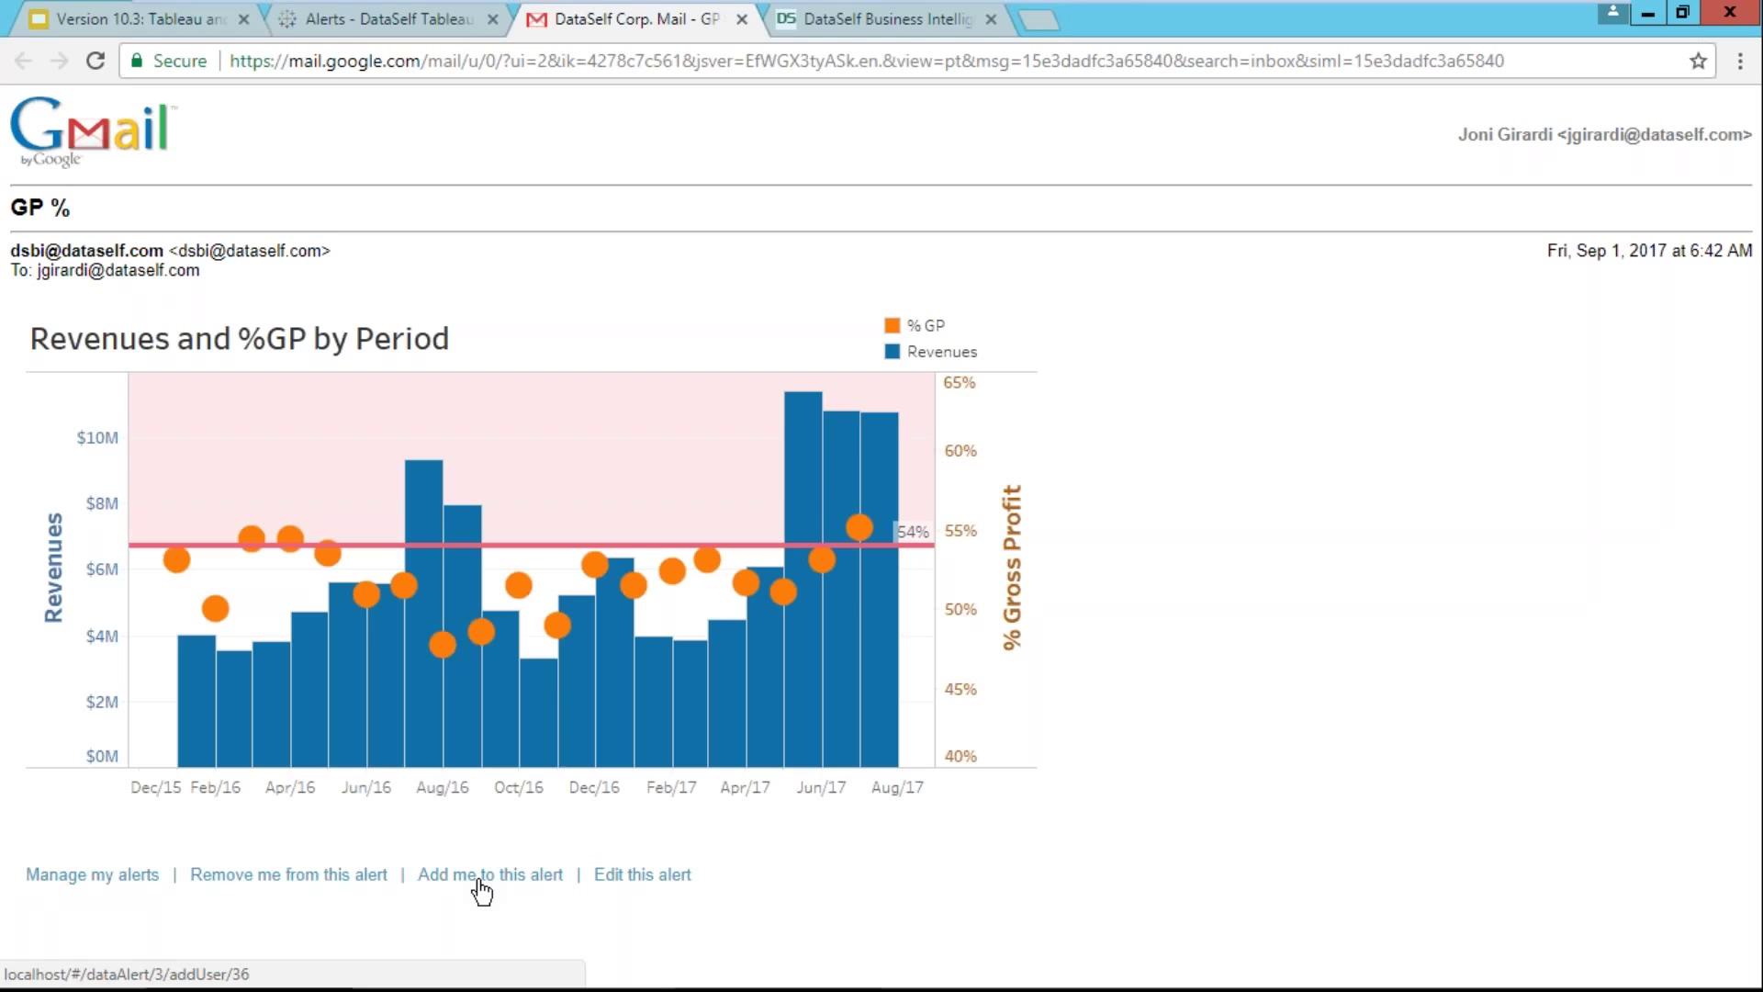
Edit the GP % alert from the email, changing its threshold from 0.54 to 0.50, then close the editor
{"action": "left_click", "coordinate": [643, 879]}
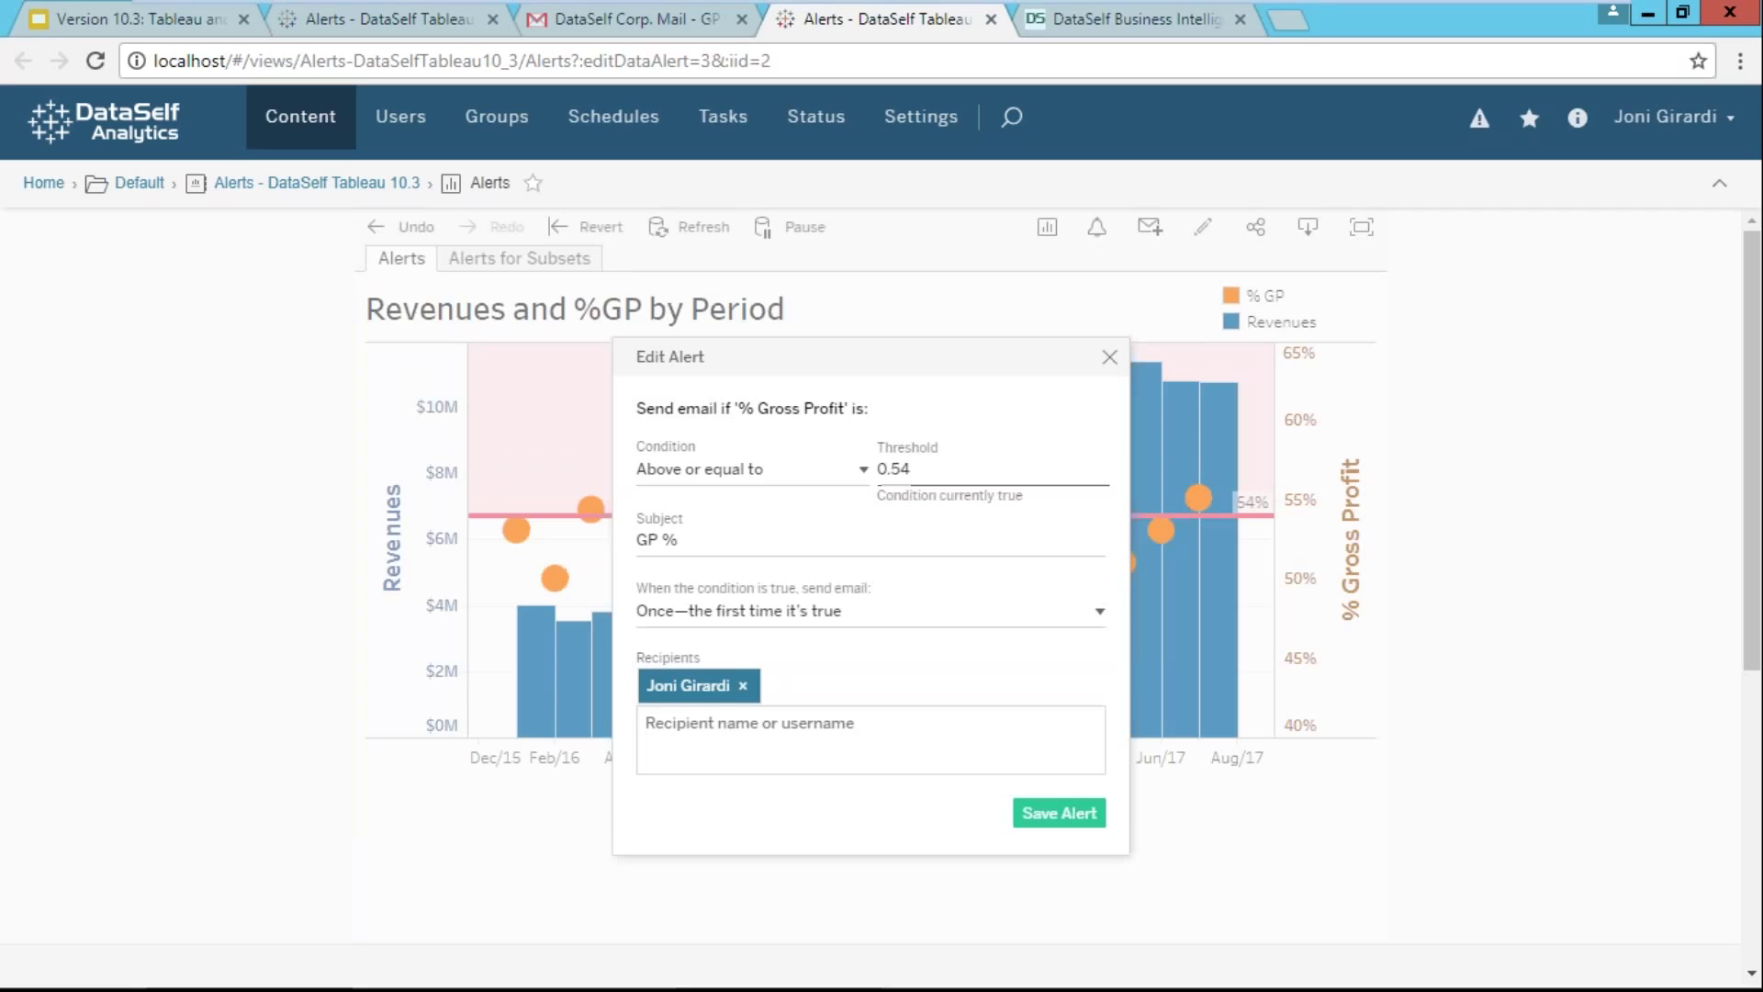
{"action": "double_click", "coordinate": [892, 469]}
{"action": "type", "text": "0.50"}
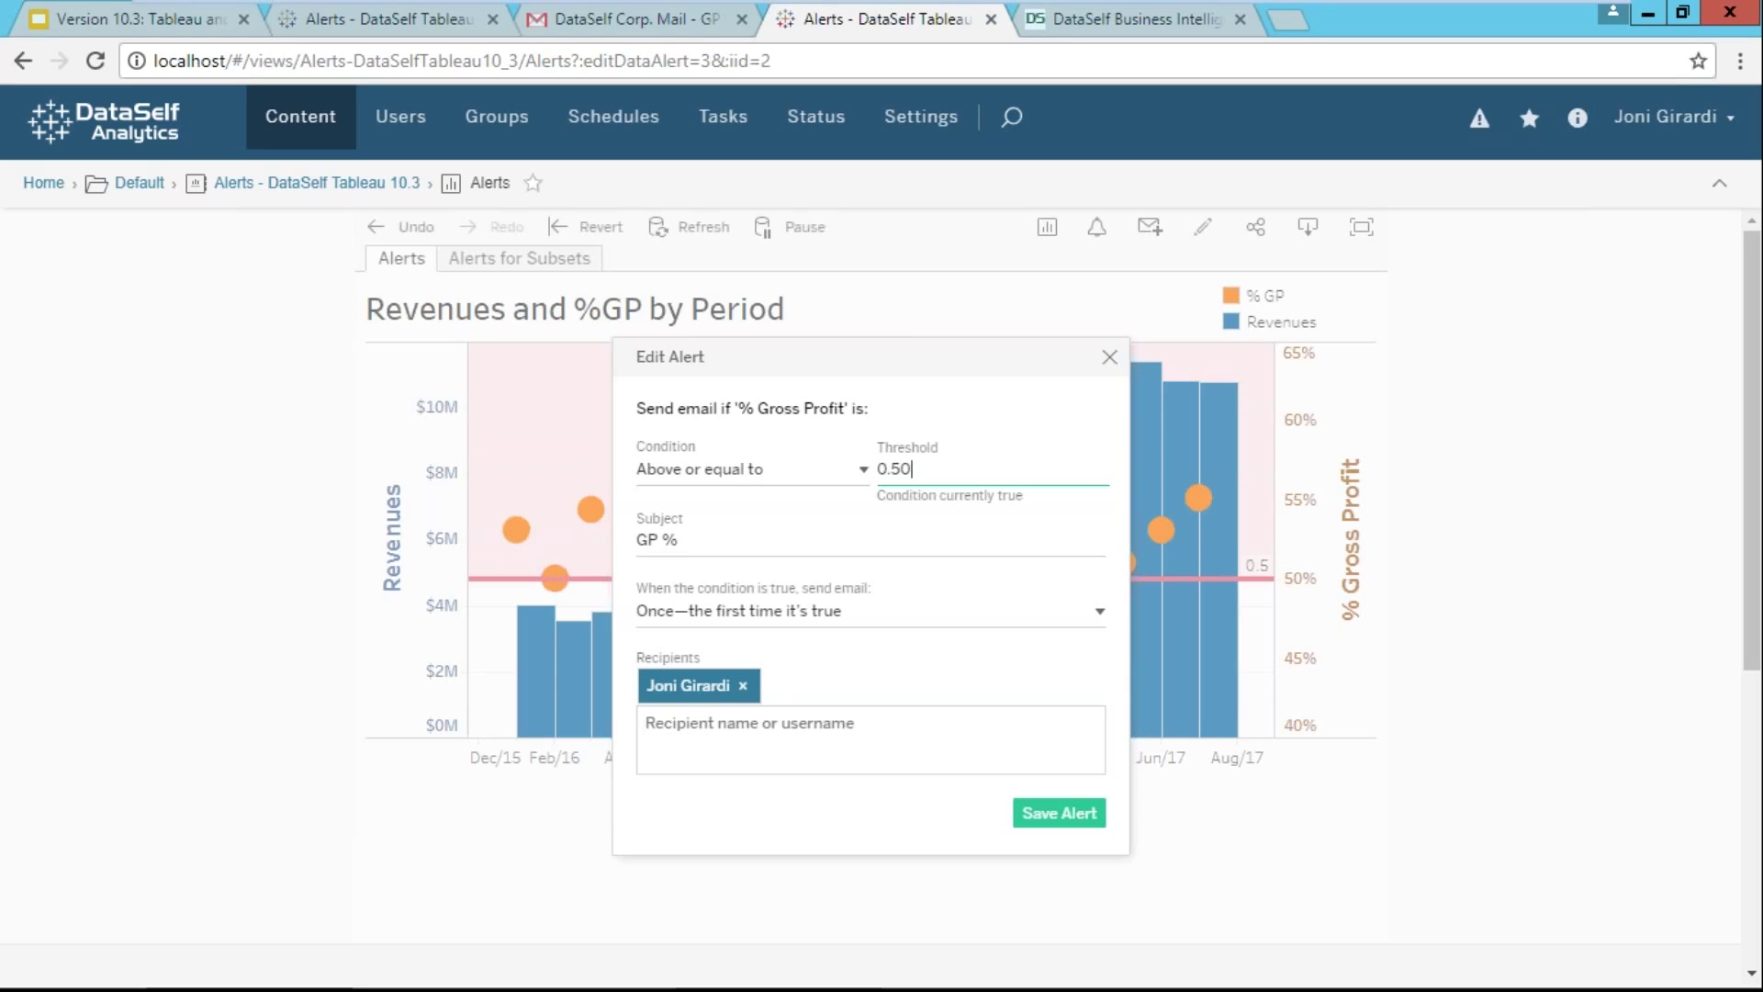
{"action": "left_click", "coordinate": [1530, 481]}
{"action": "left_click", "coordinate": [1109, 357]}
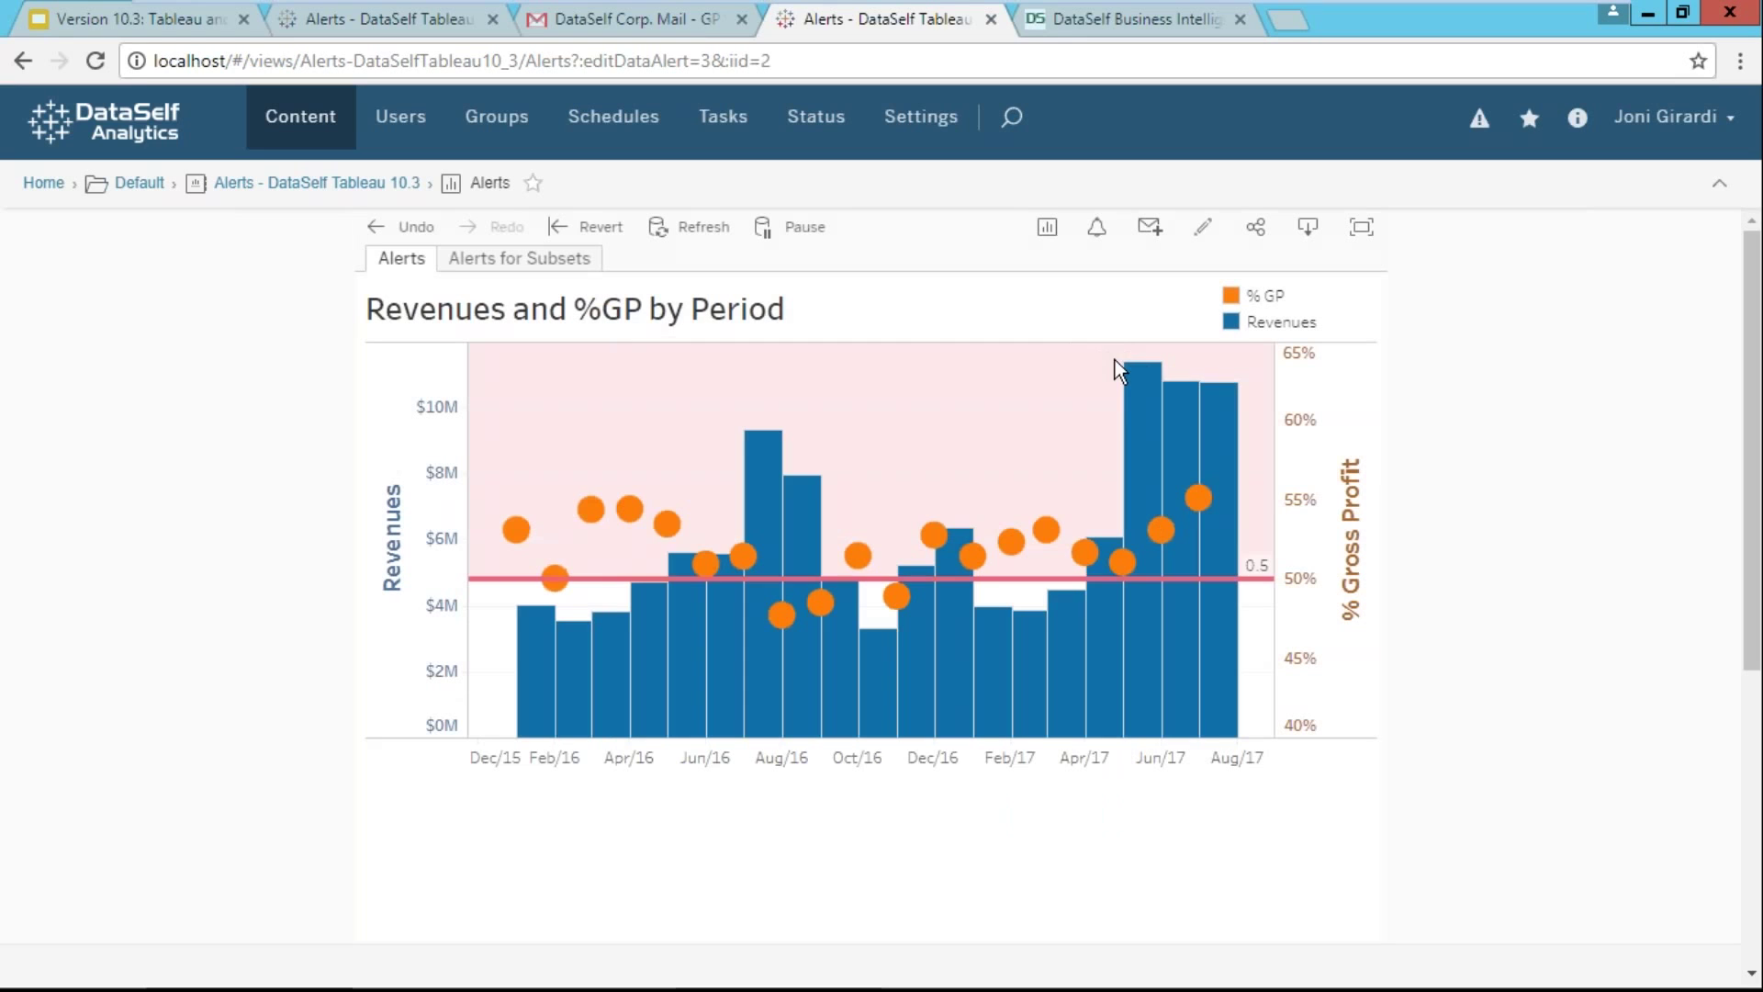
In the Alerts for Subsets view, start a new alert on ABCW's Revenues axis
{"action": "left_click", "coordinate": [519, 258]}
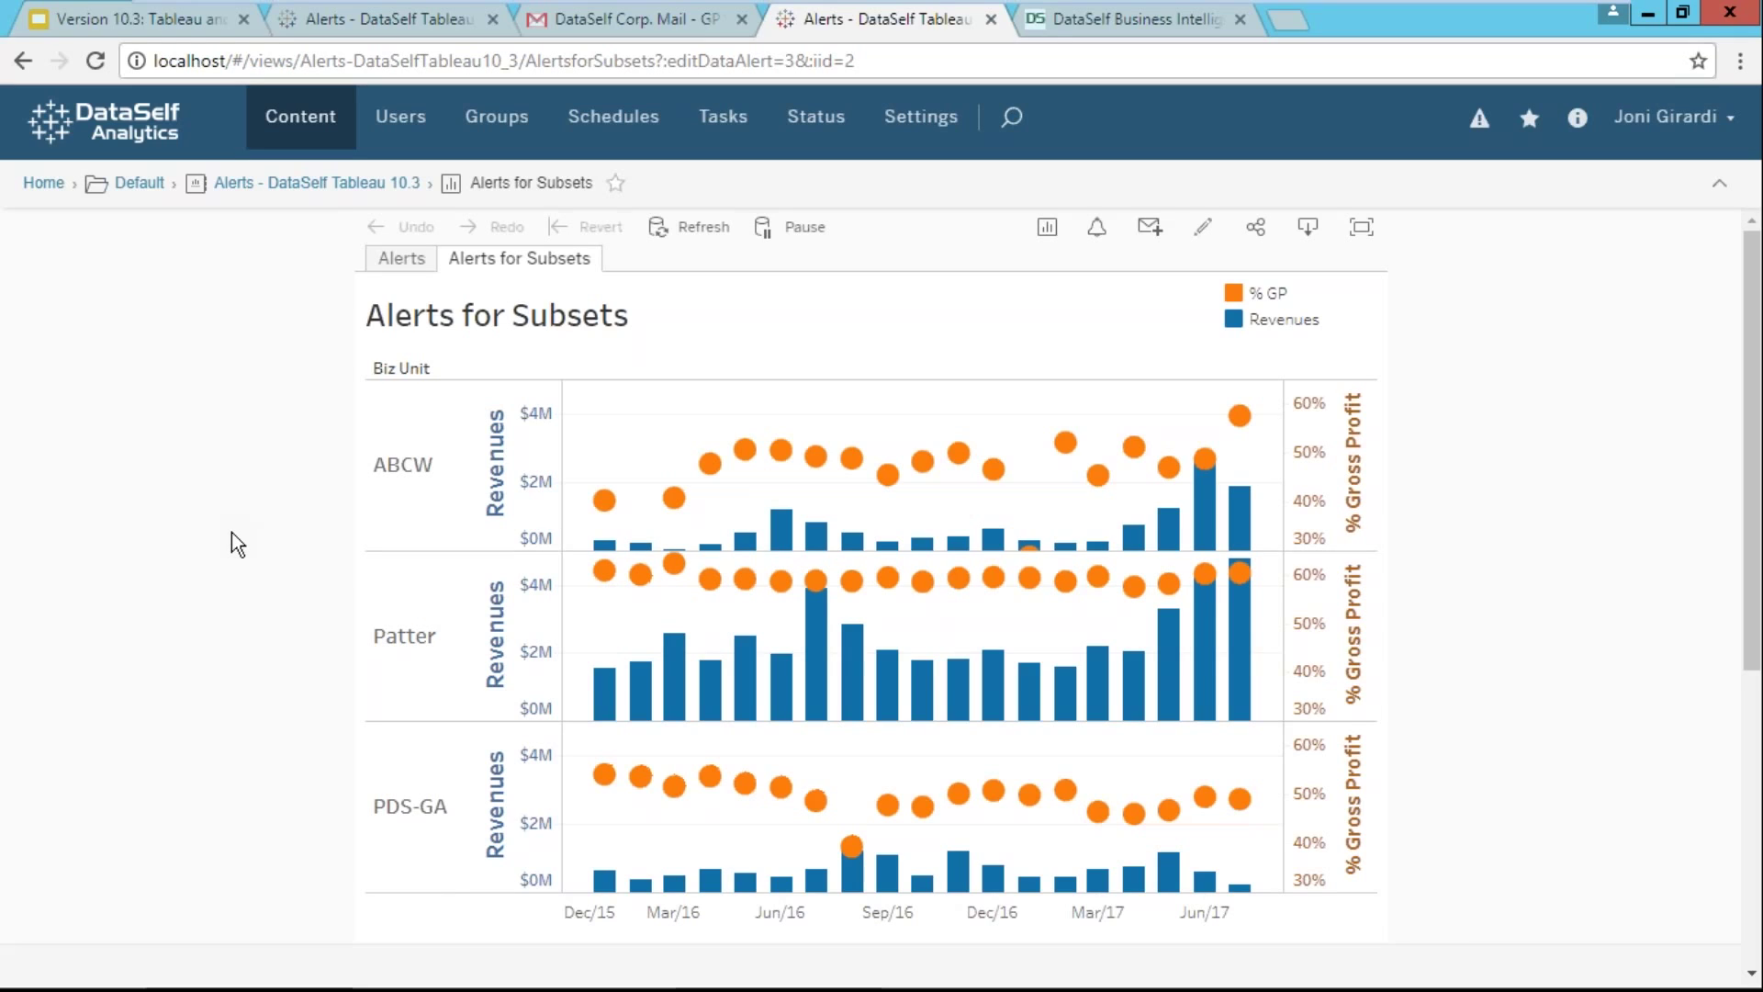
{"action": "left_click", "coordinate": [535, 462]}
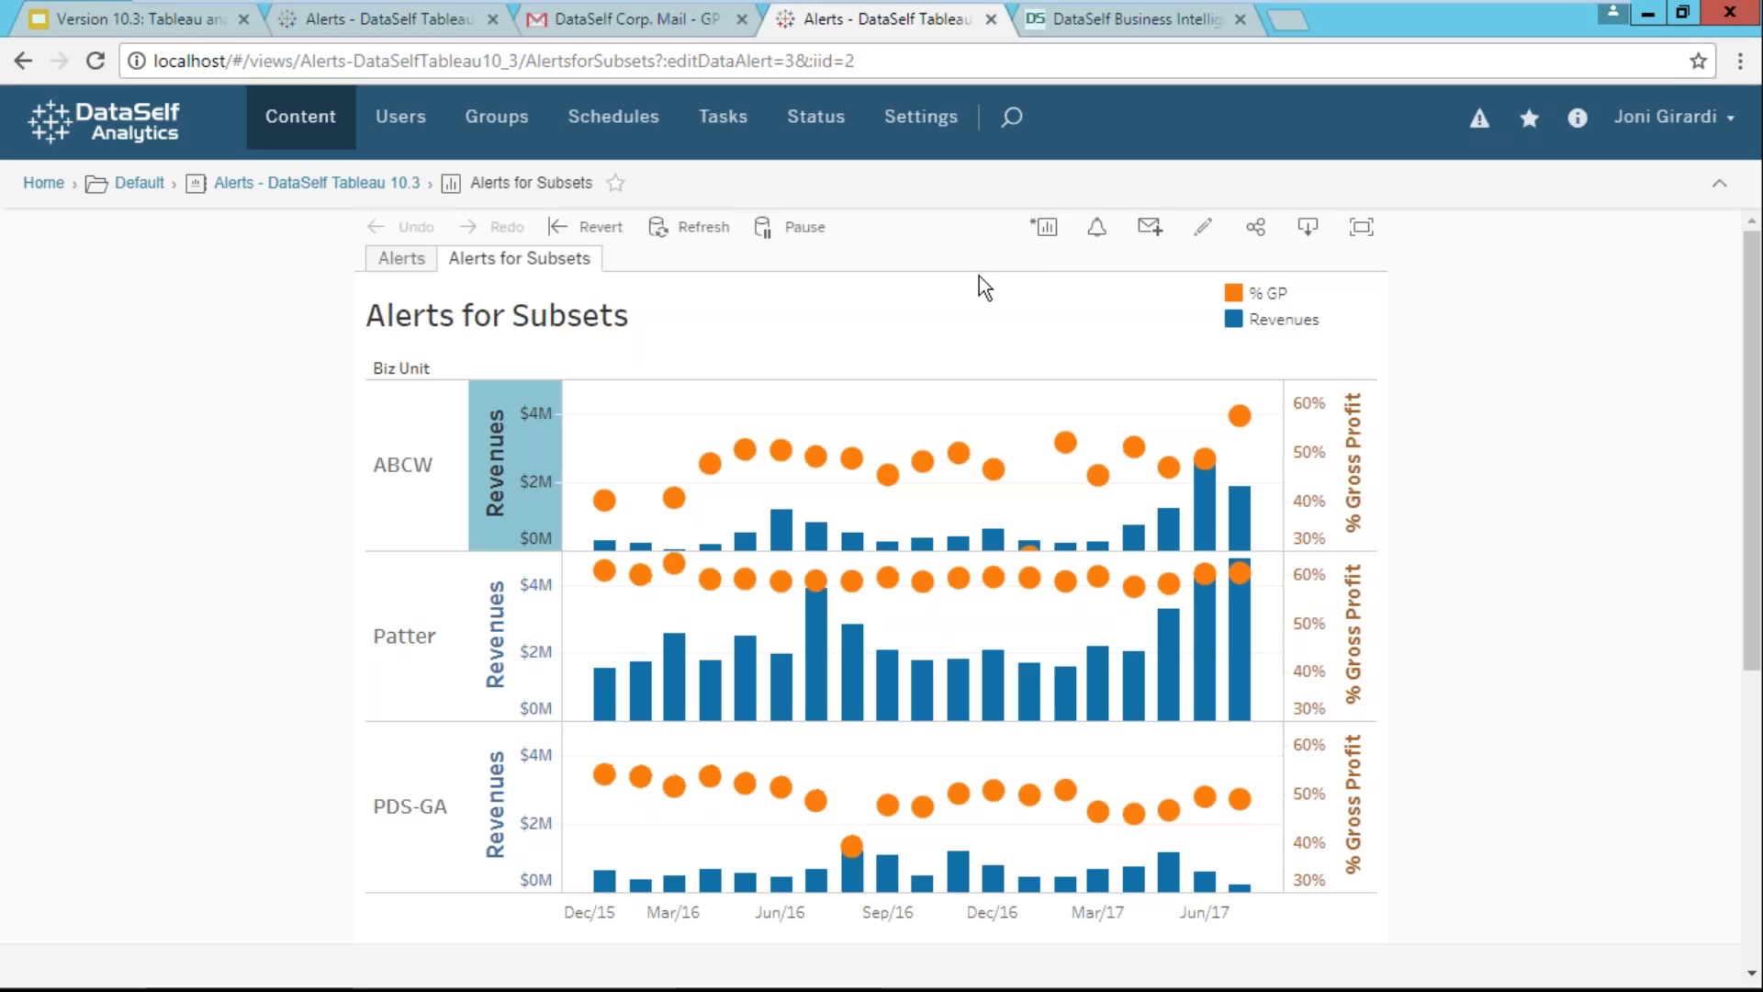
{"action": "left_click", "coordinate": [1096, 230]}
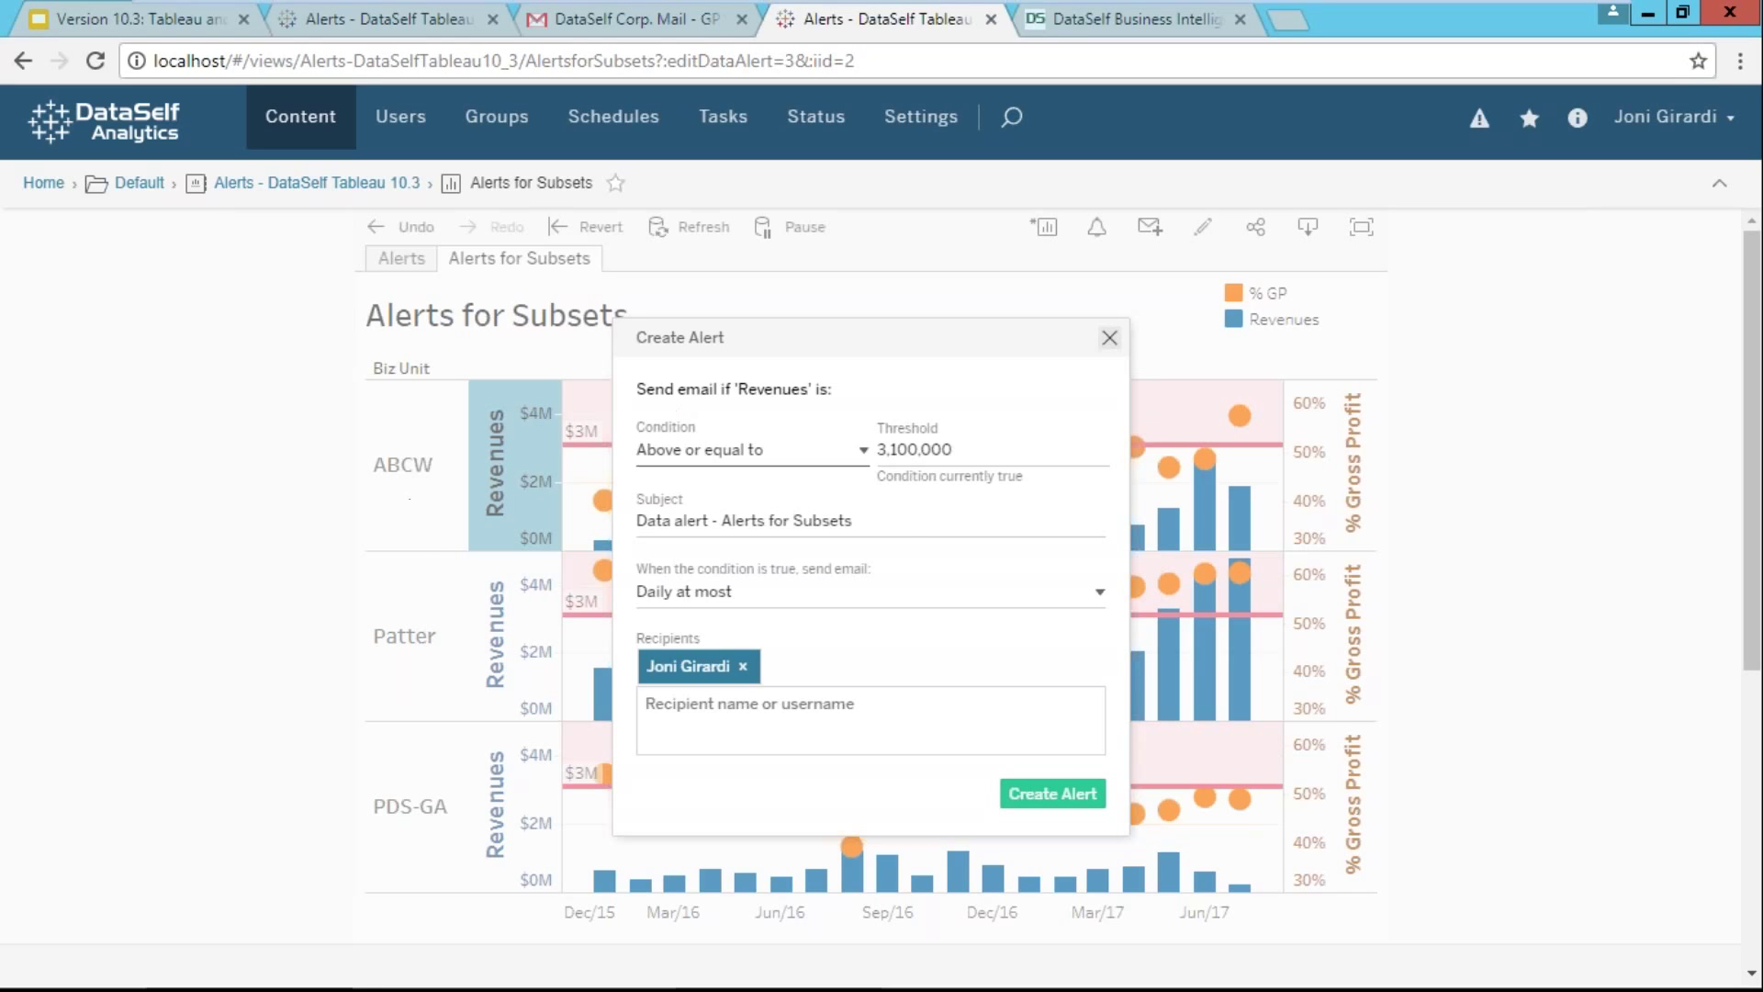
Discard the alert draft and keep only the ABCW business unit in the view
{"action": "left_click", "coordinate": [1109, 337]}
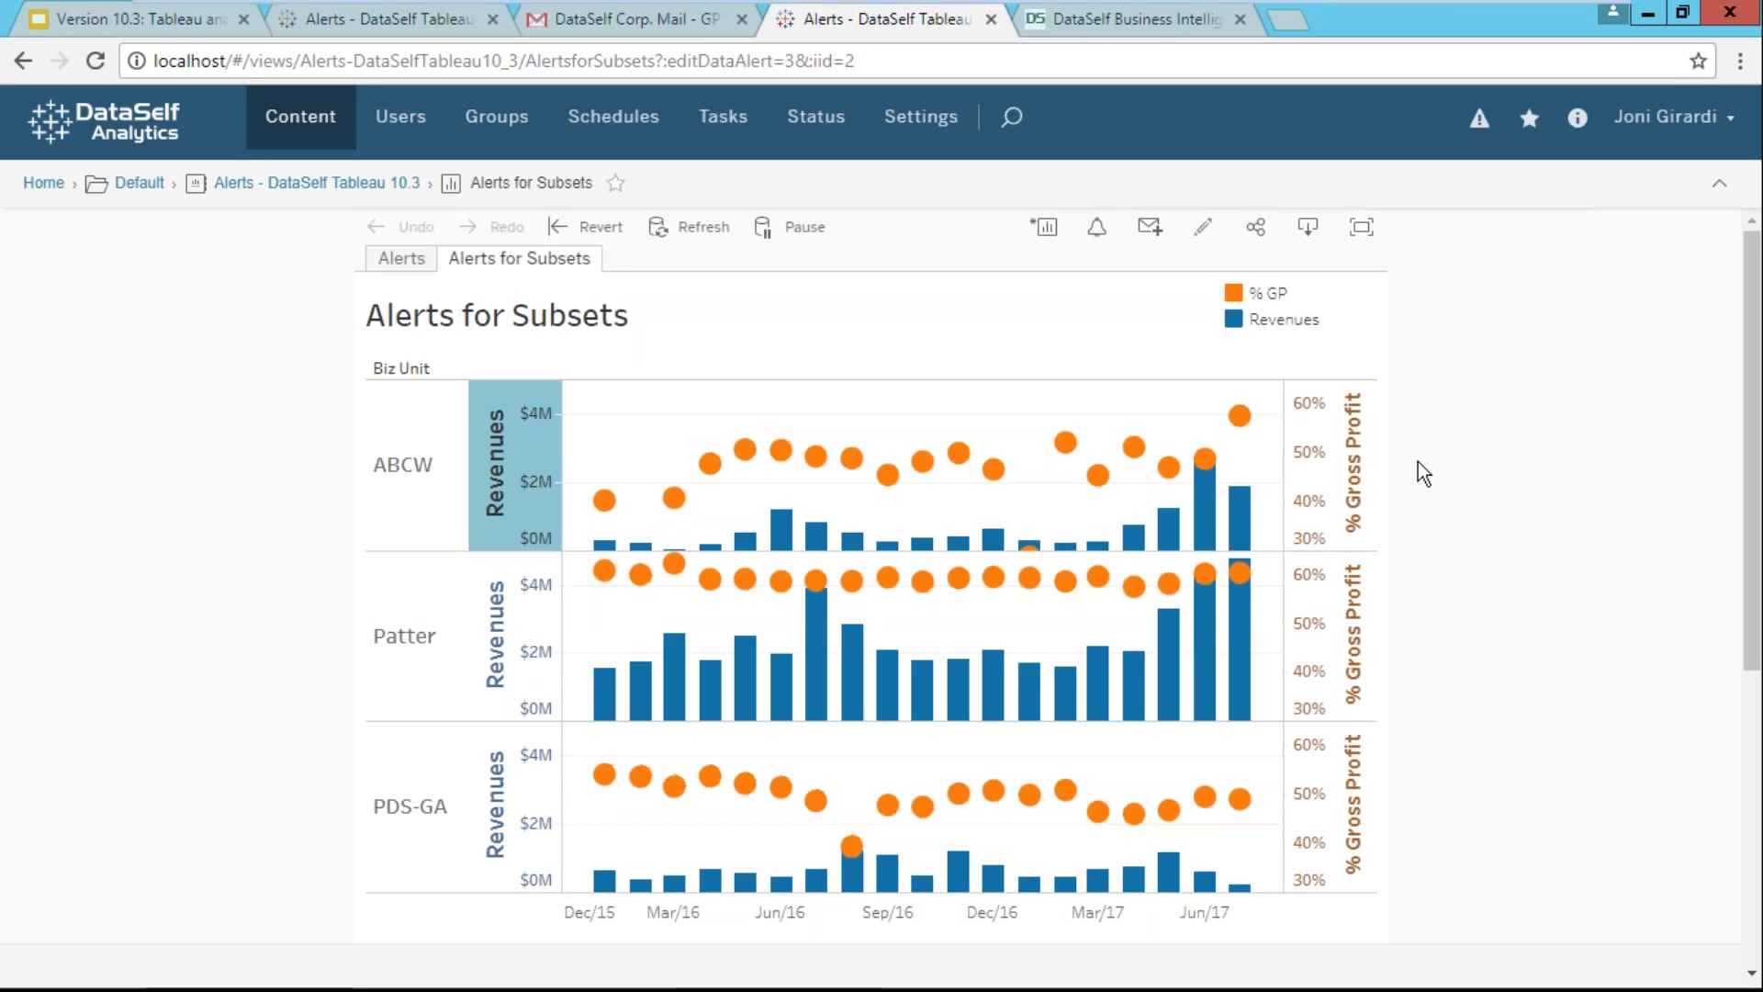
{"action": "left_click", "coordinate": [404, 499]}
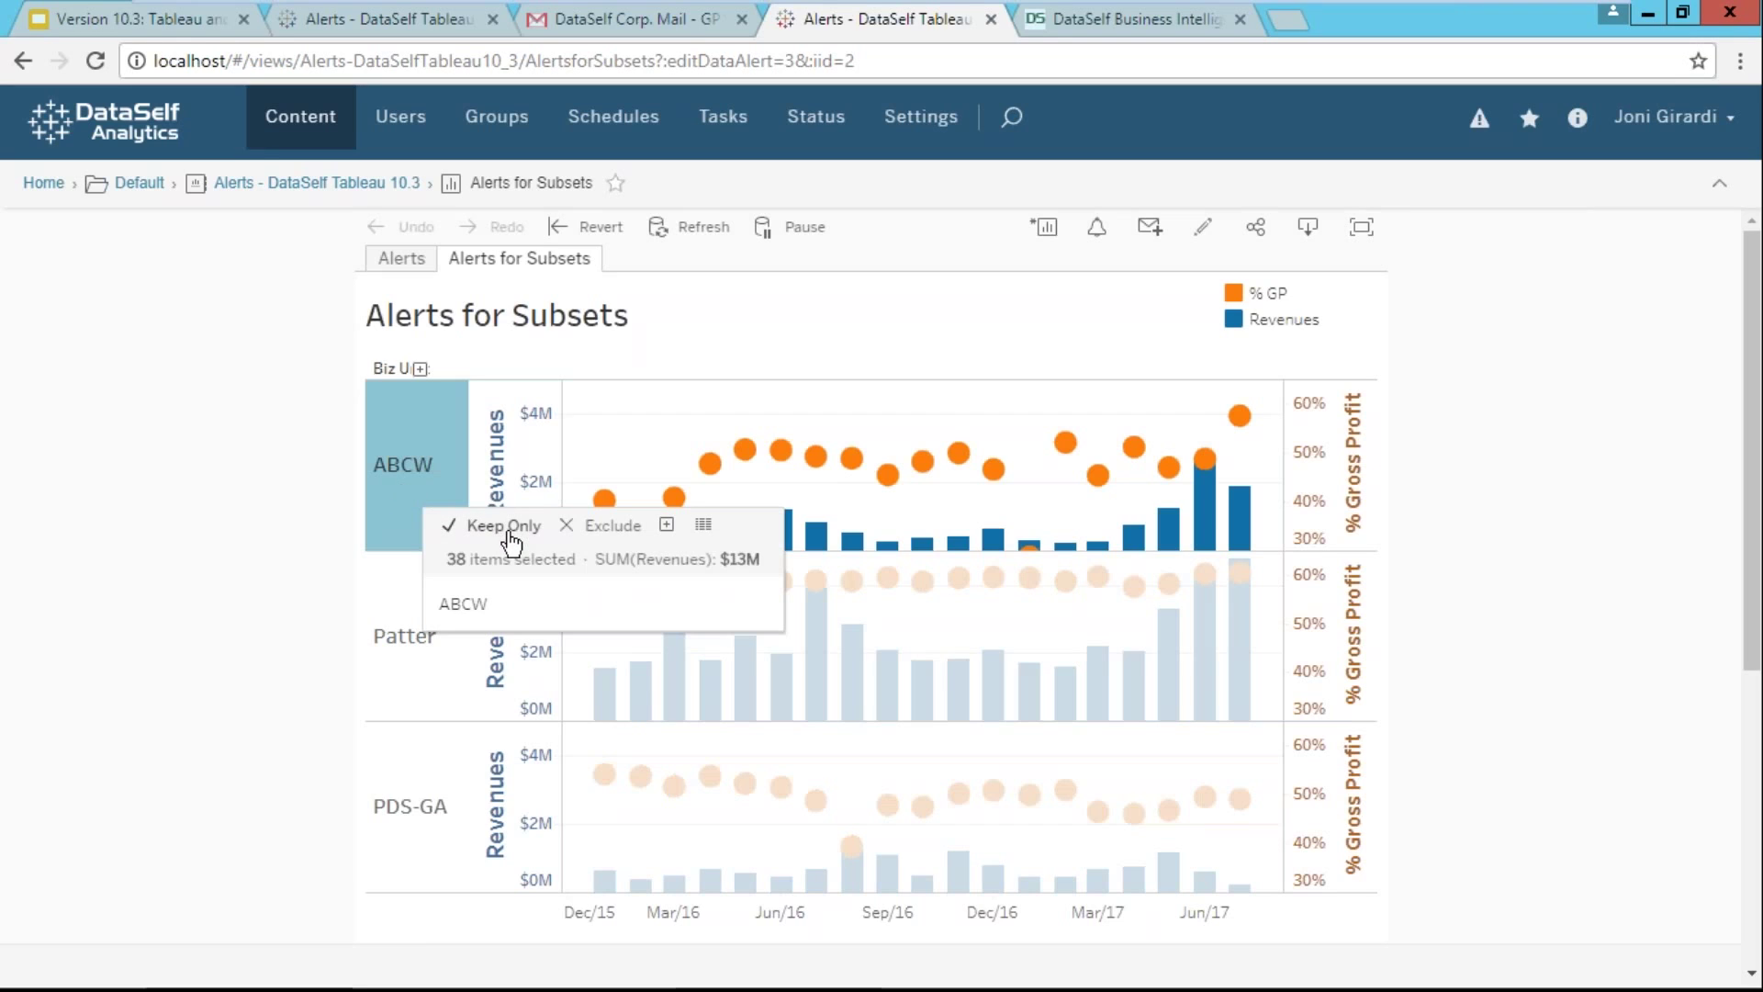
{"action": "left_click", "coordinate": [511, 535]}
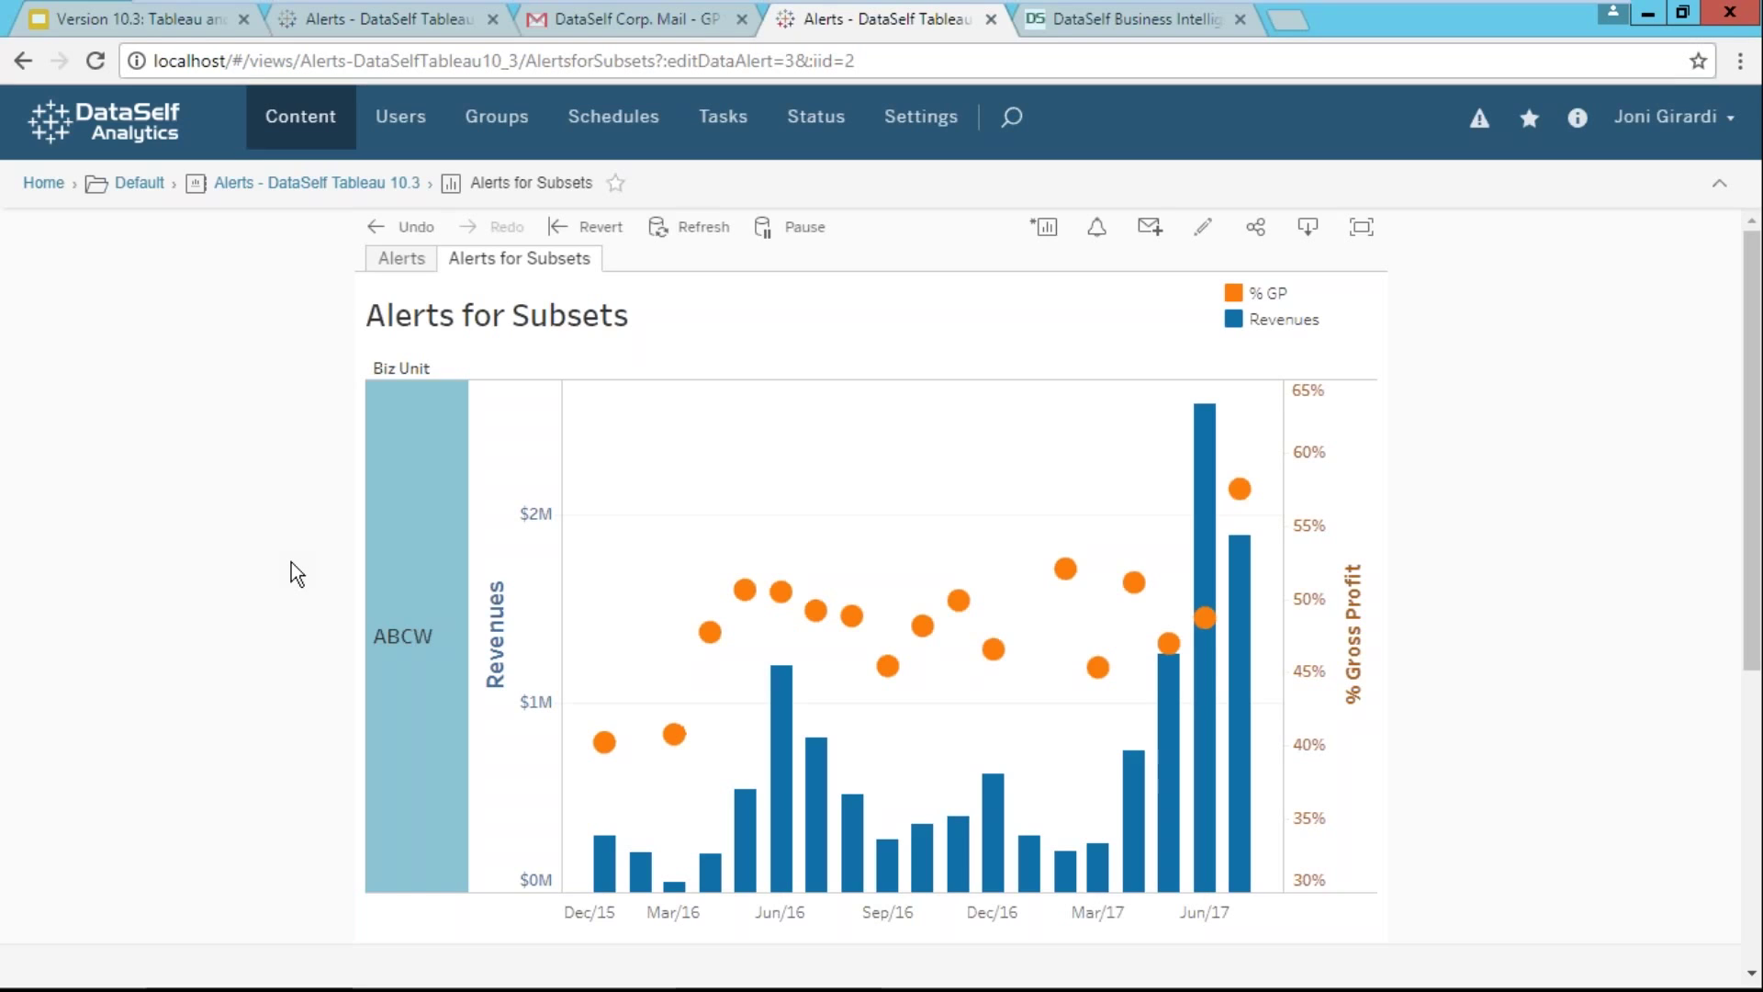
Save the ABCW-only view as custom view 'ABCW GP' and select its Revenues axis
{"action": "left_click", "coordinate": [1047, 229]}
{"action": "left_click", "coordinate": [771, 285]}
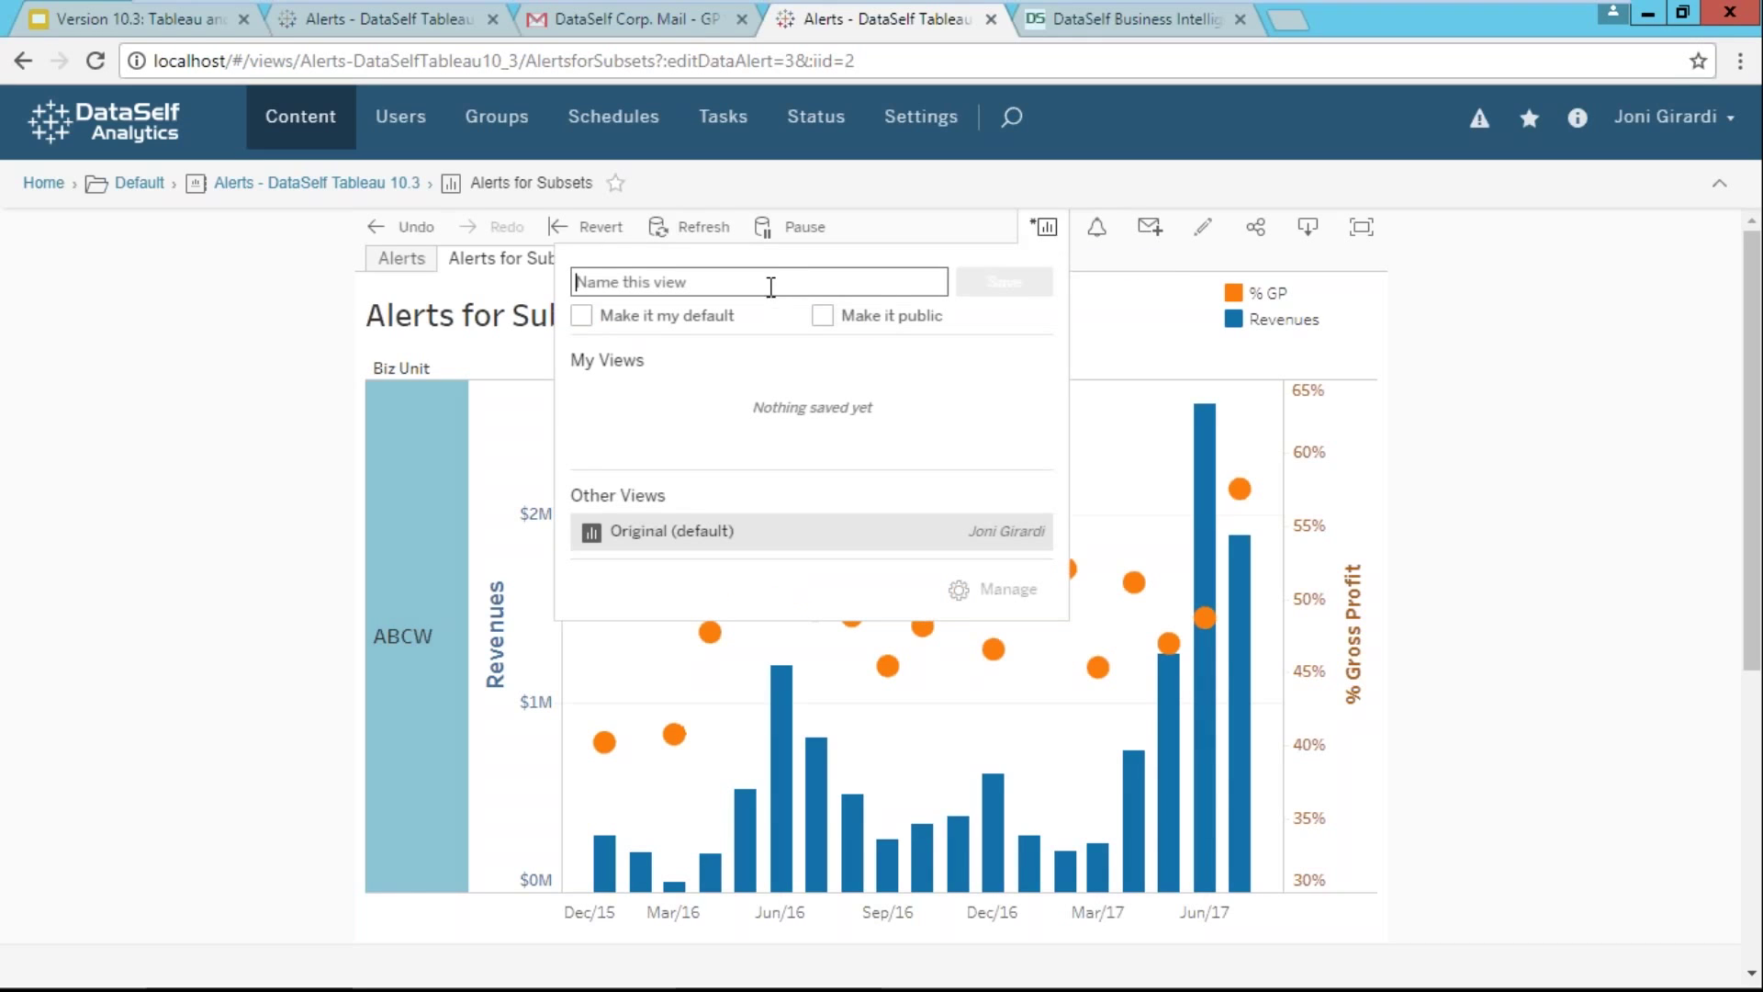
{"action": "type", "text": "ABCW GP"}
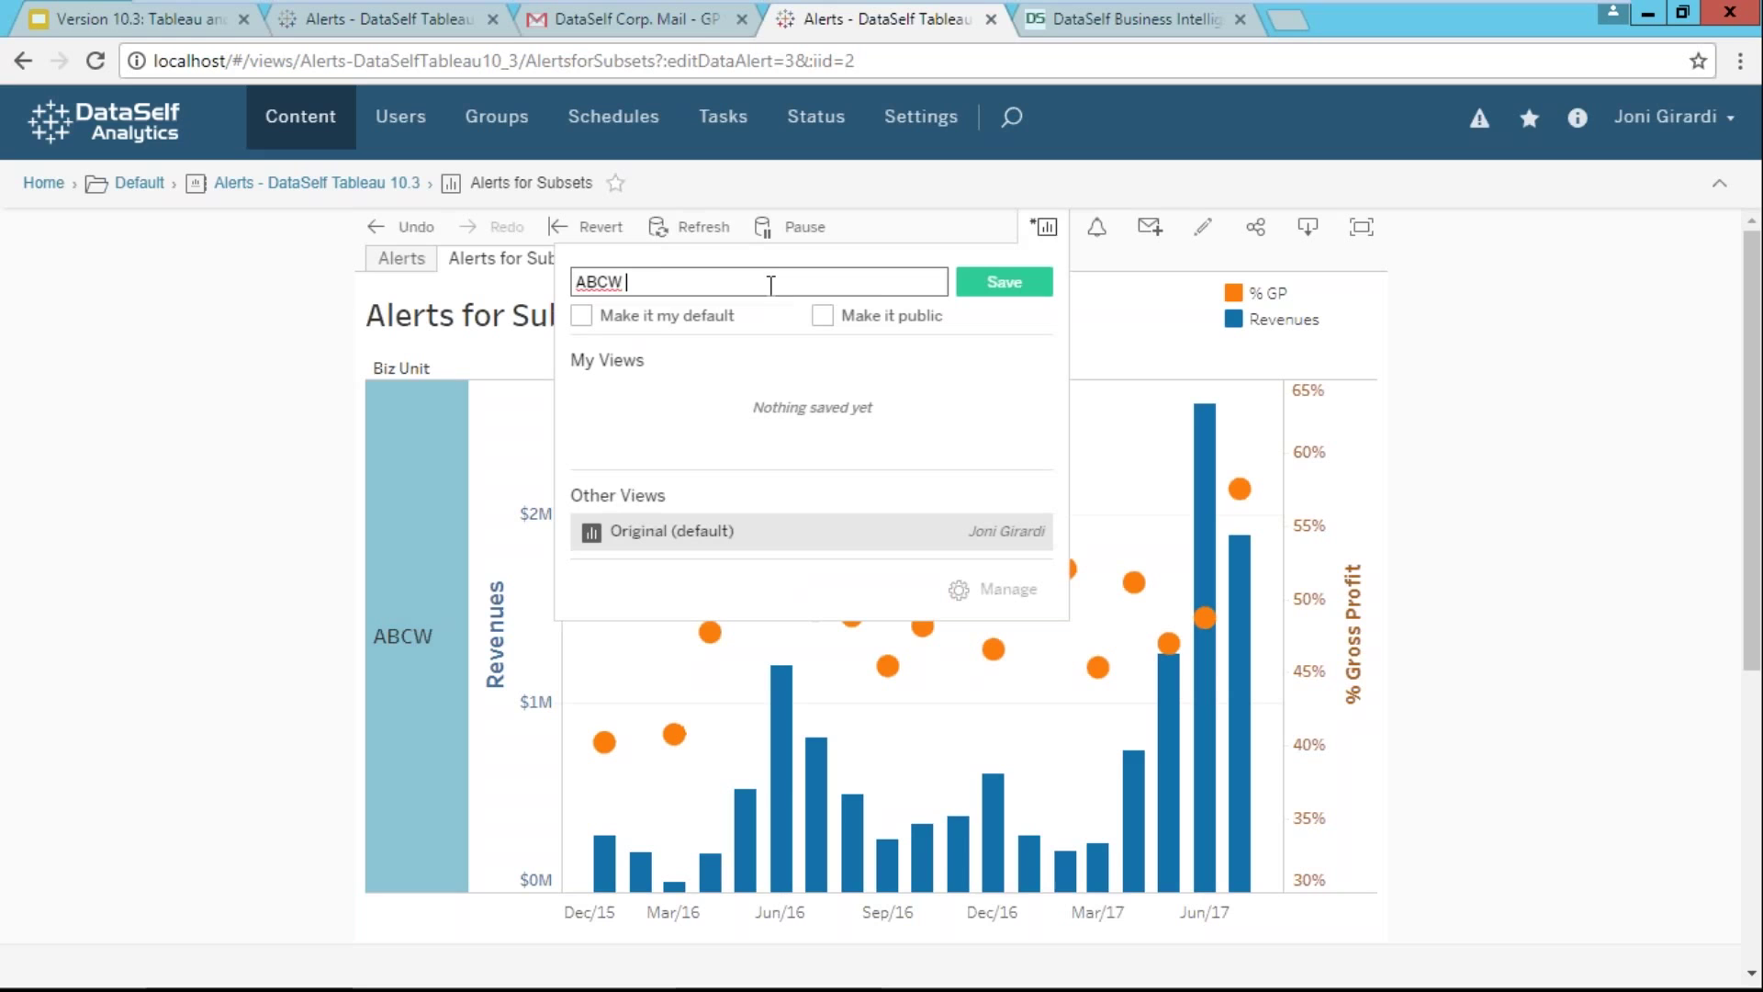
{"action": "left_click", "coordinate": [1008, 284]}
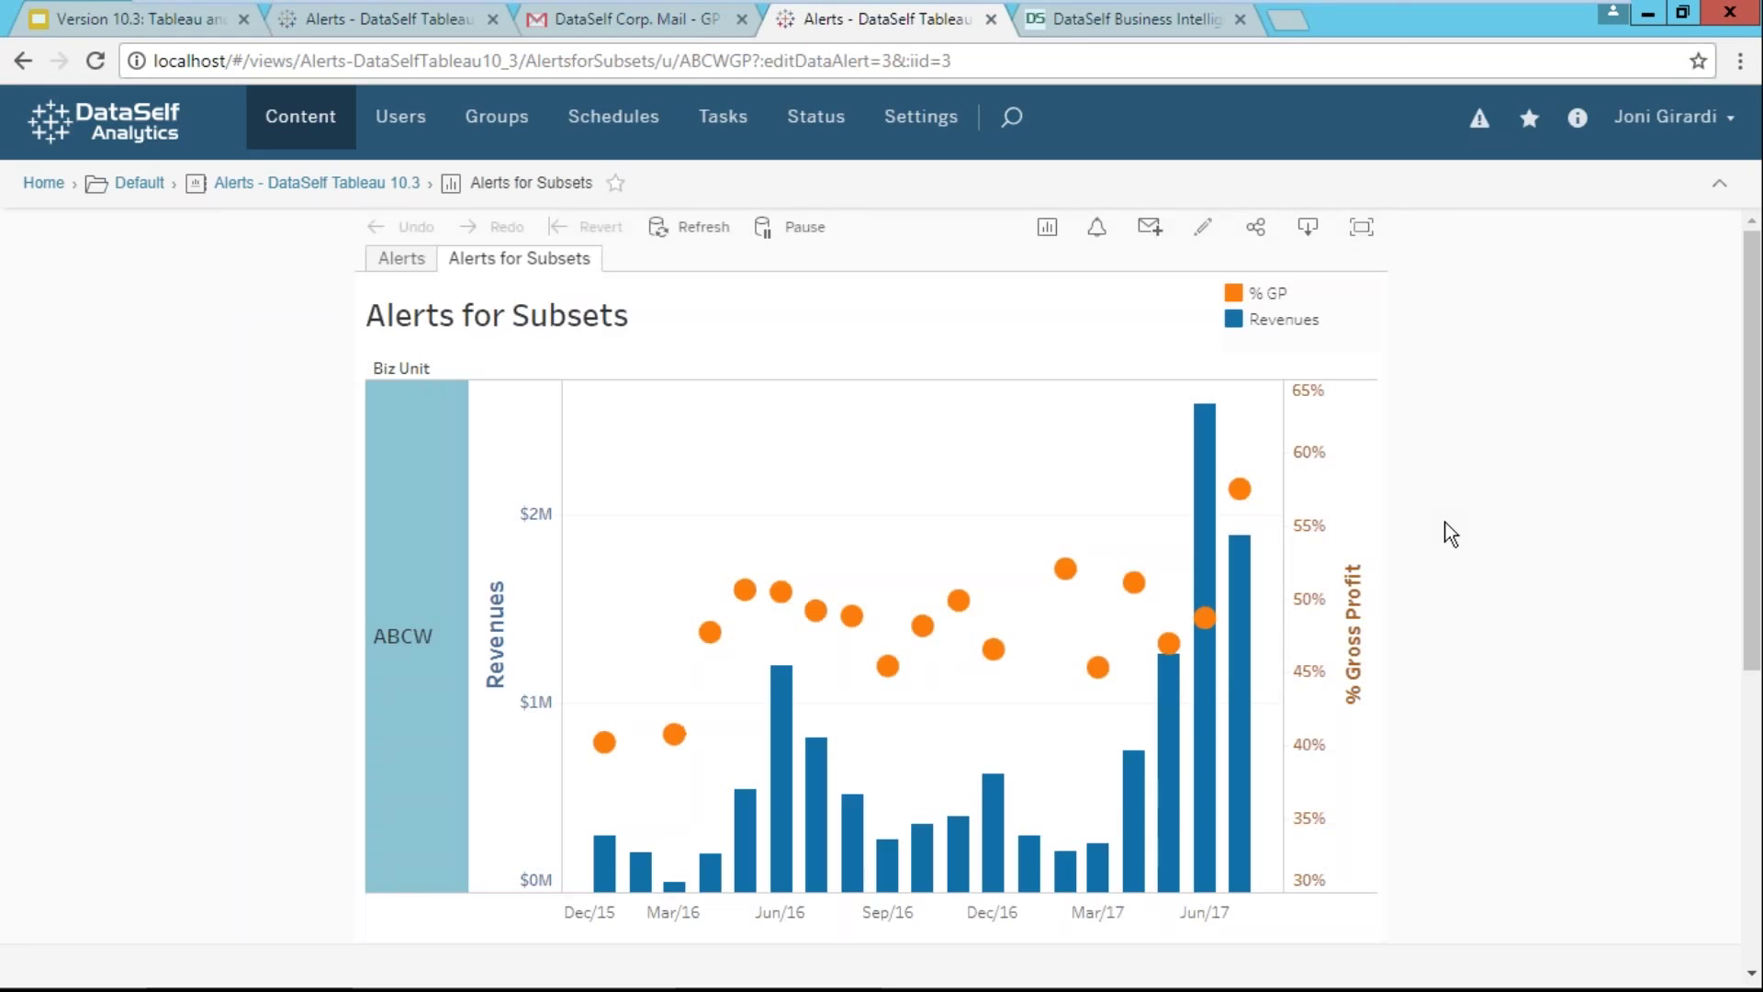
{"action": "left_click", "coordinate": [404, 709]}
Create an ABCW Revenues alert at or above 2000000 with subject 'ABCW GP%'
{"action": "left_click", "coordinate": [1098, 230]}
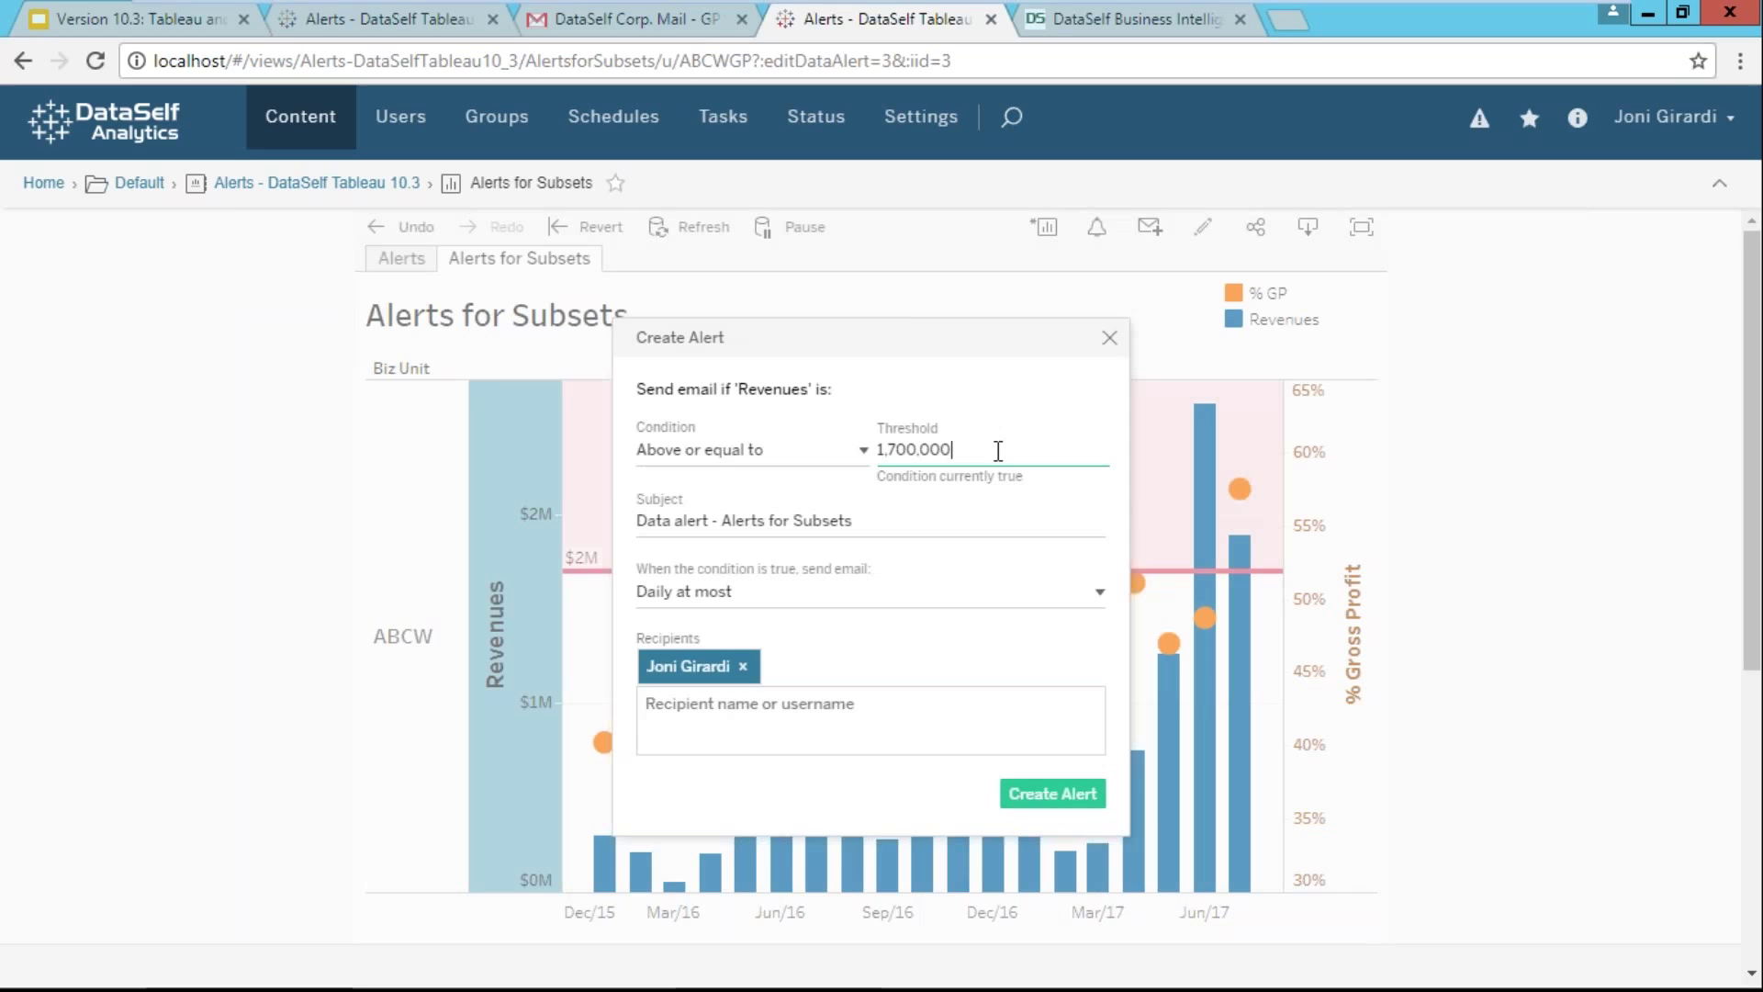
{"action": "left_click_drag", "start_coordinate": [999, 450], "coordinate": [877, 456]}
{"action": "type", "text": "2000000"}
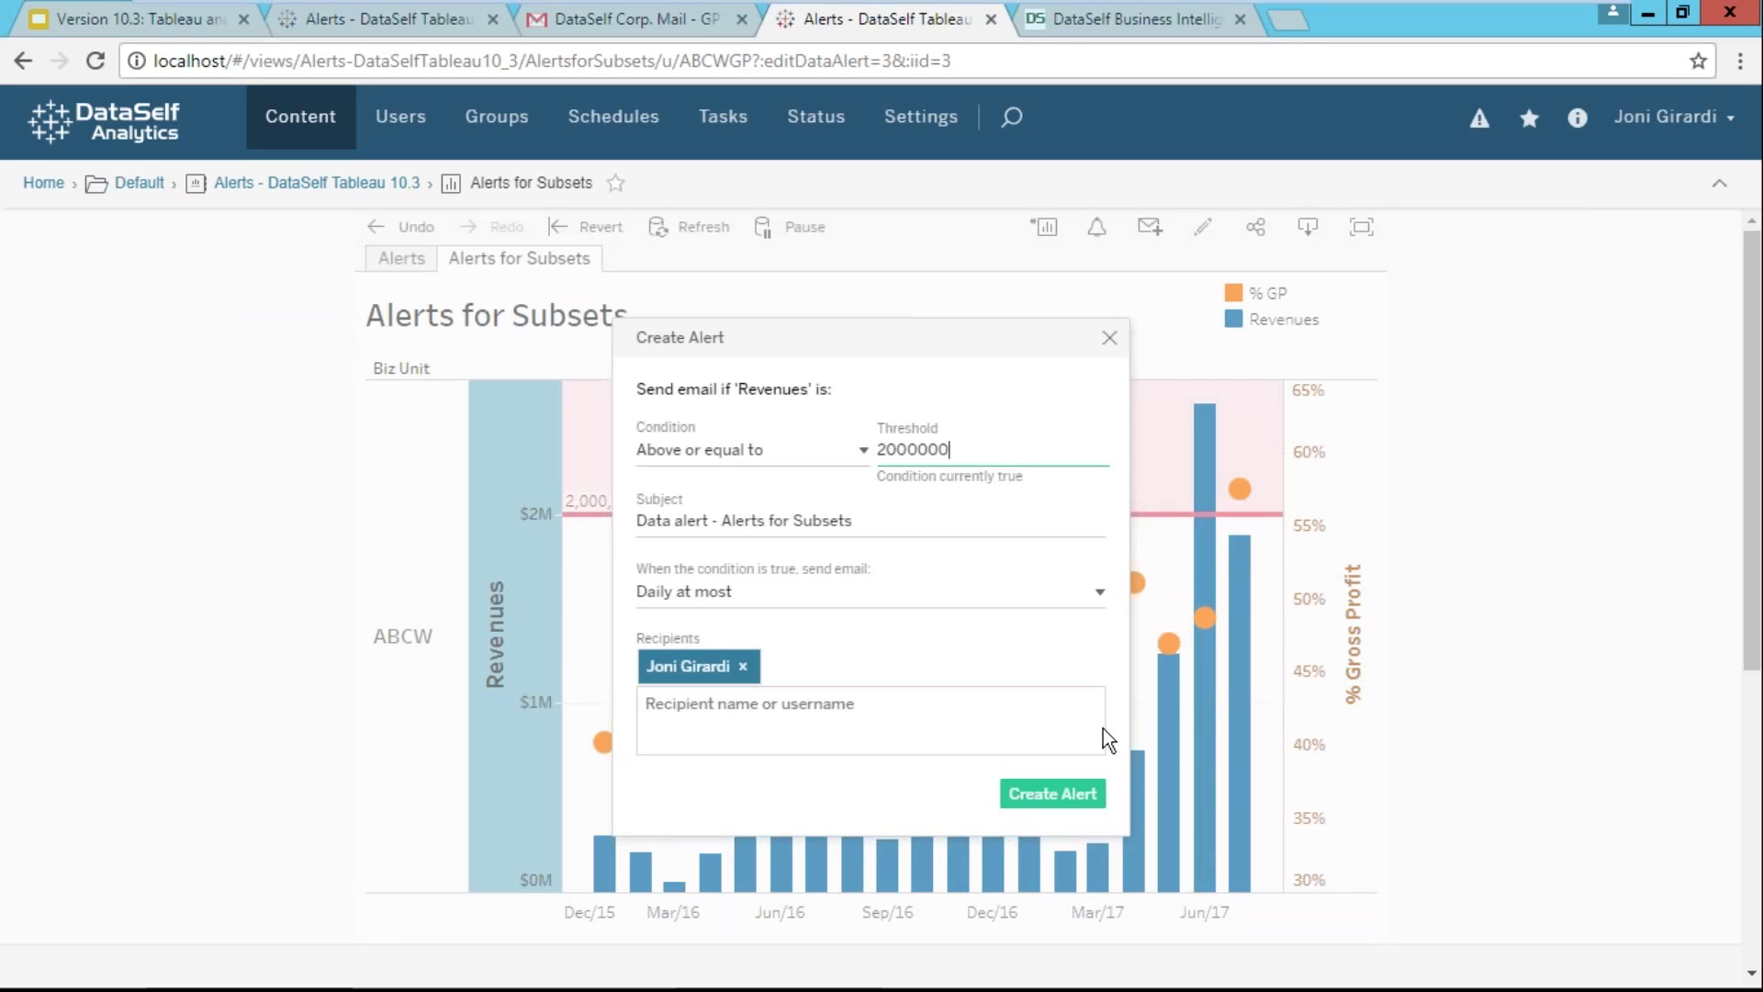
{"action": "left_click_drag", "start_coordinate": [856, 521], "coordinate": [608, 515]}
{"action": "type", "text": "A"}
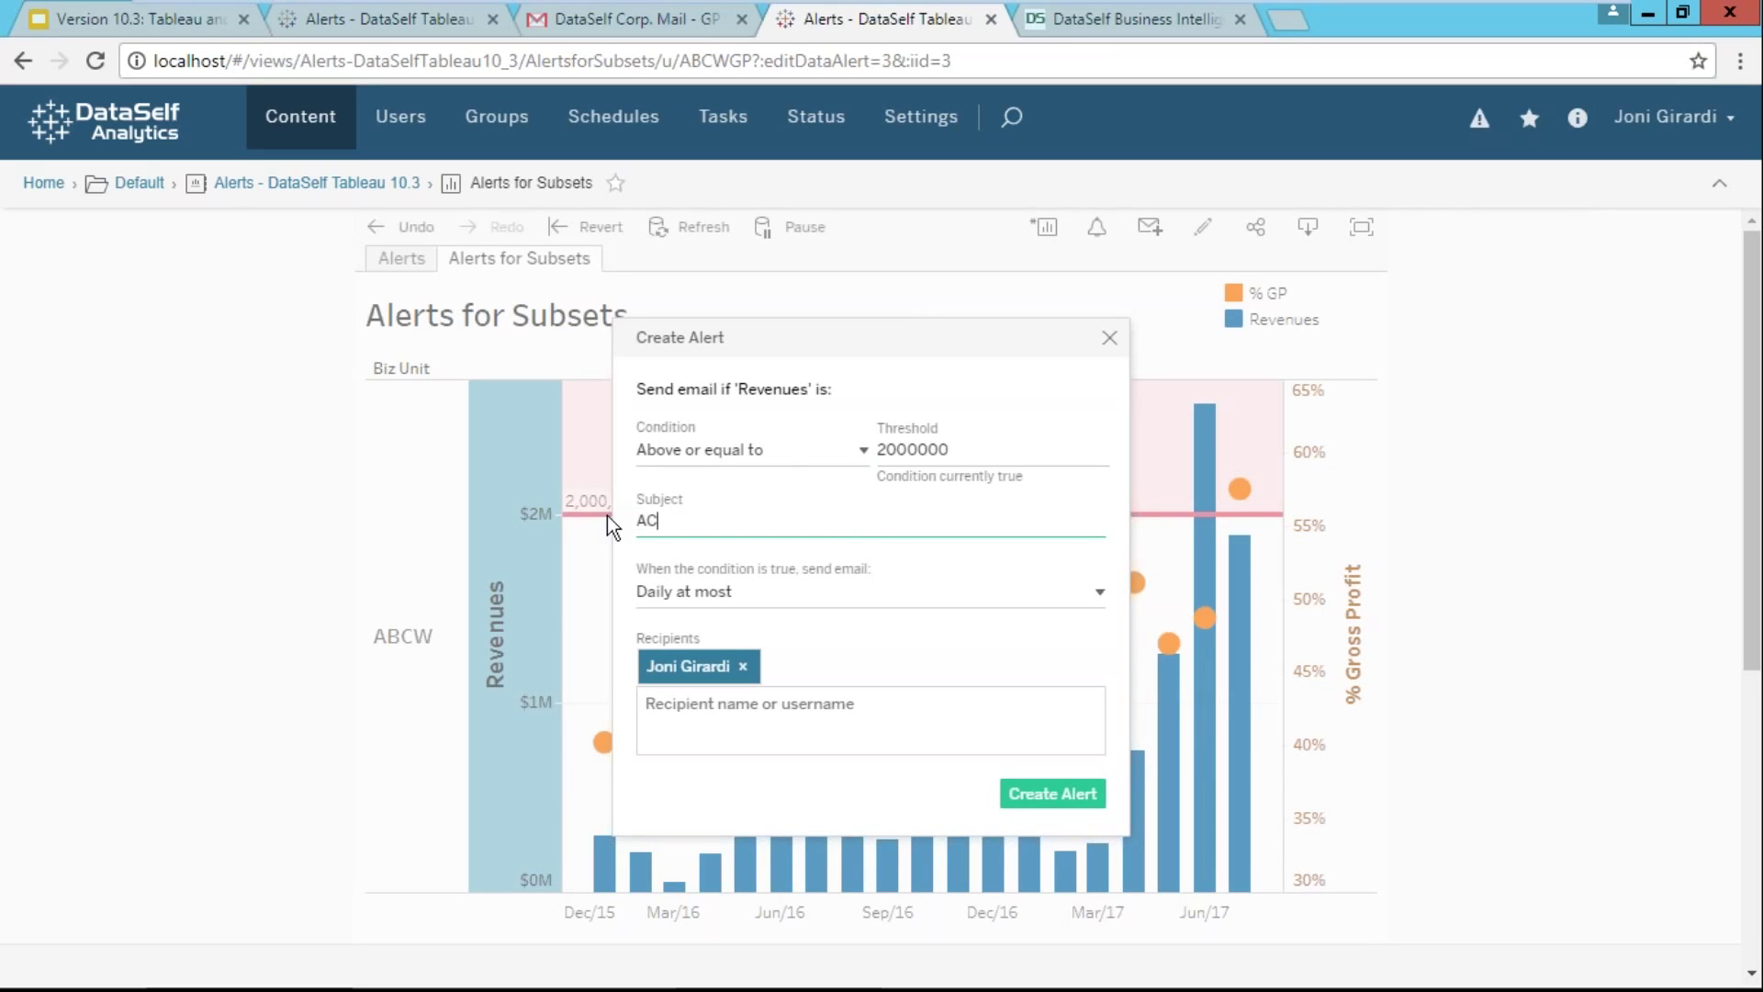
{"action": "type", "text": "BCW GP%"}
{"action": "left_click", "coordinate": [1067, 789]}
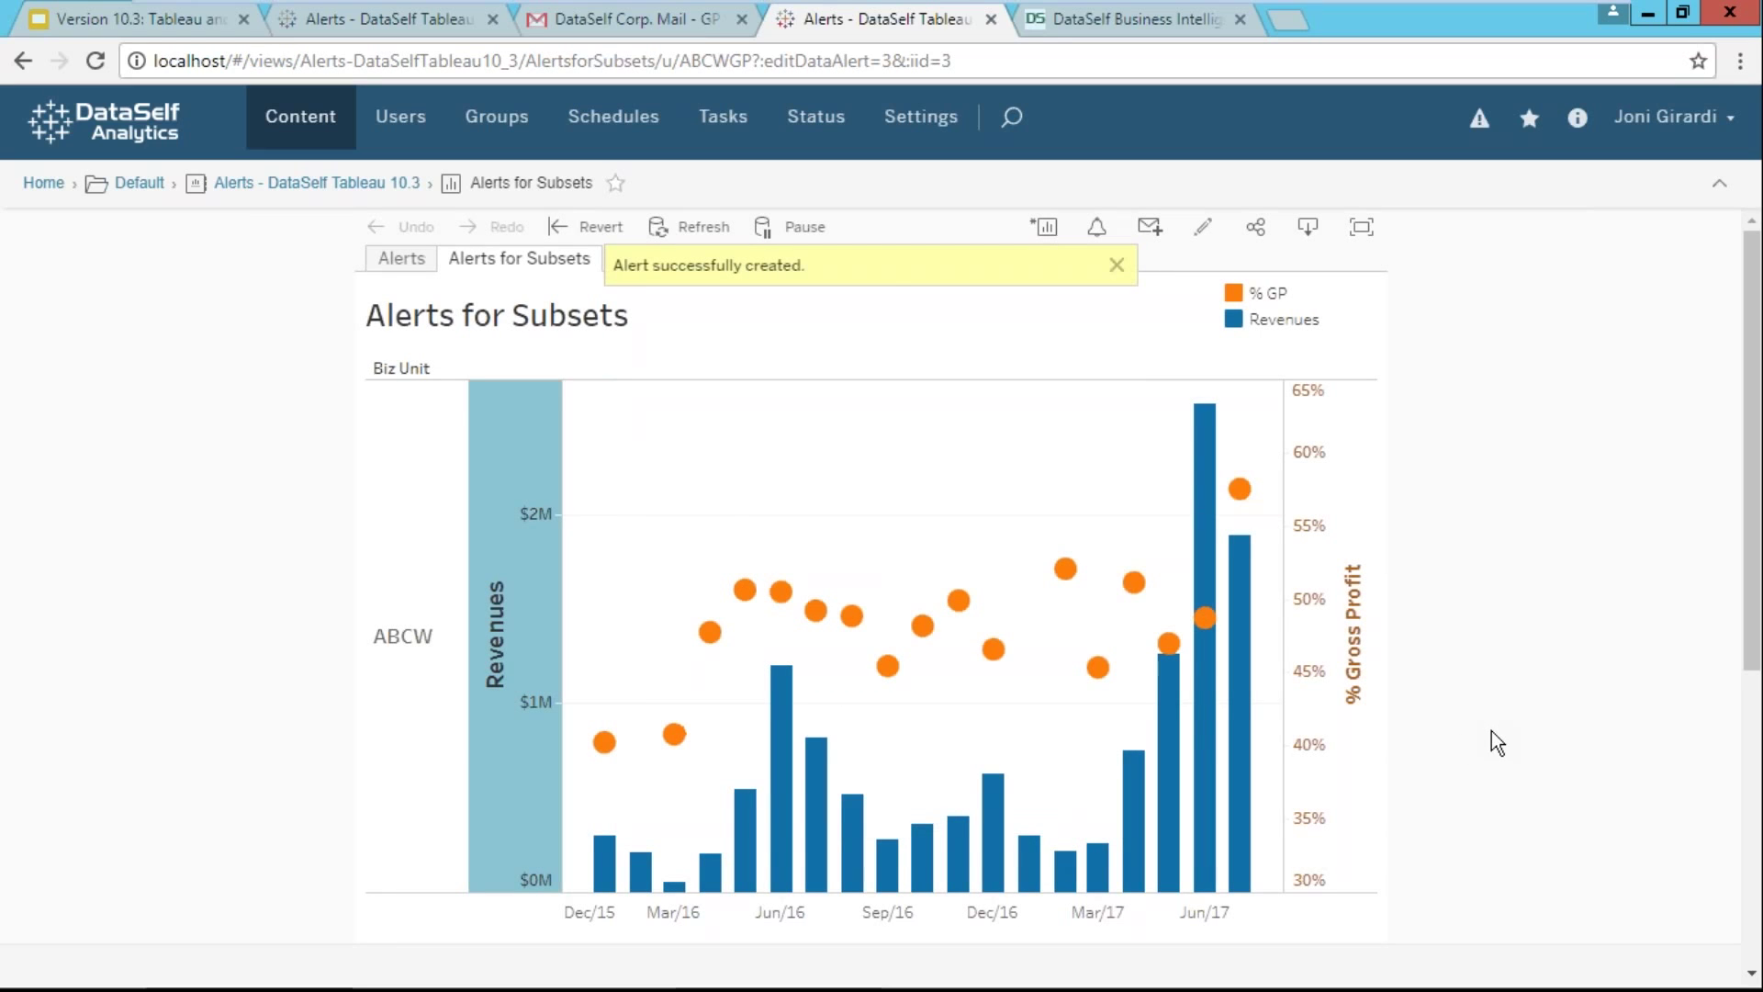
Return to the Google Slides presentation's Alerts slide
{"action": "left_click", "coordinate": [116, 19]}
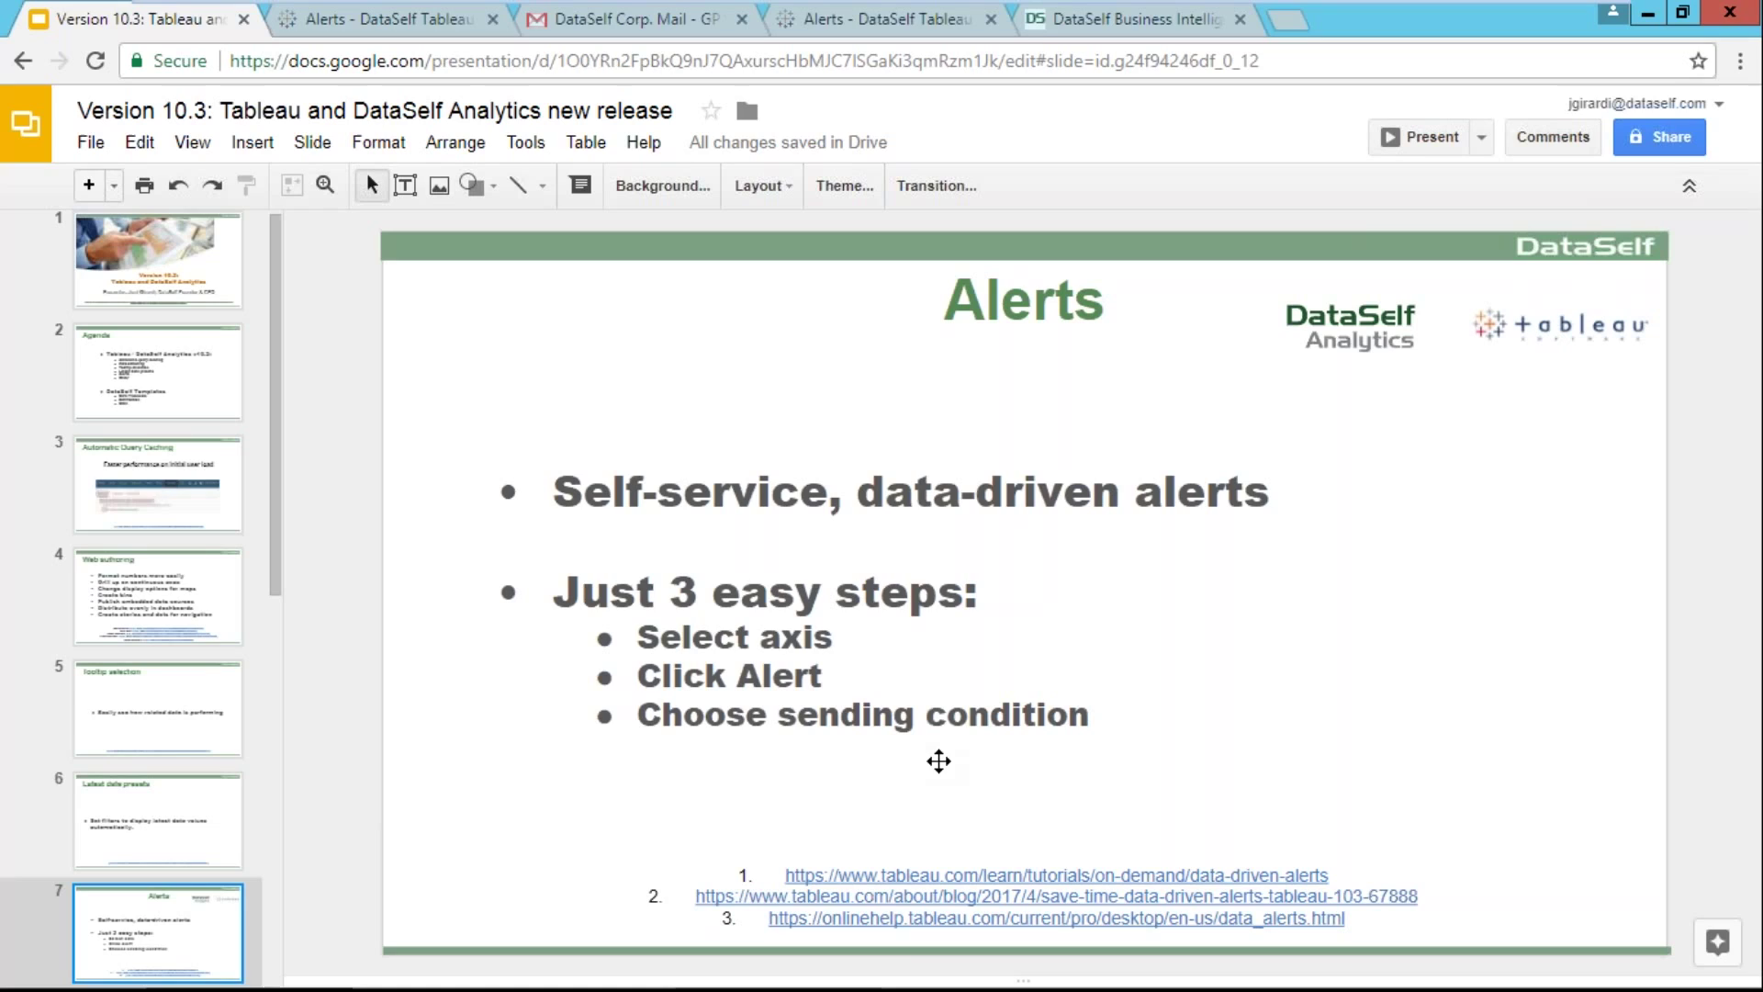